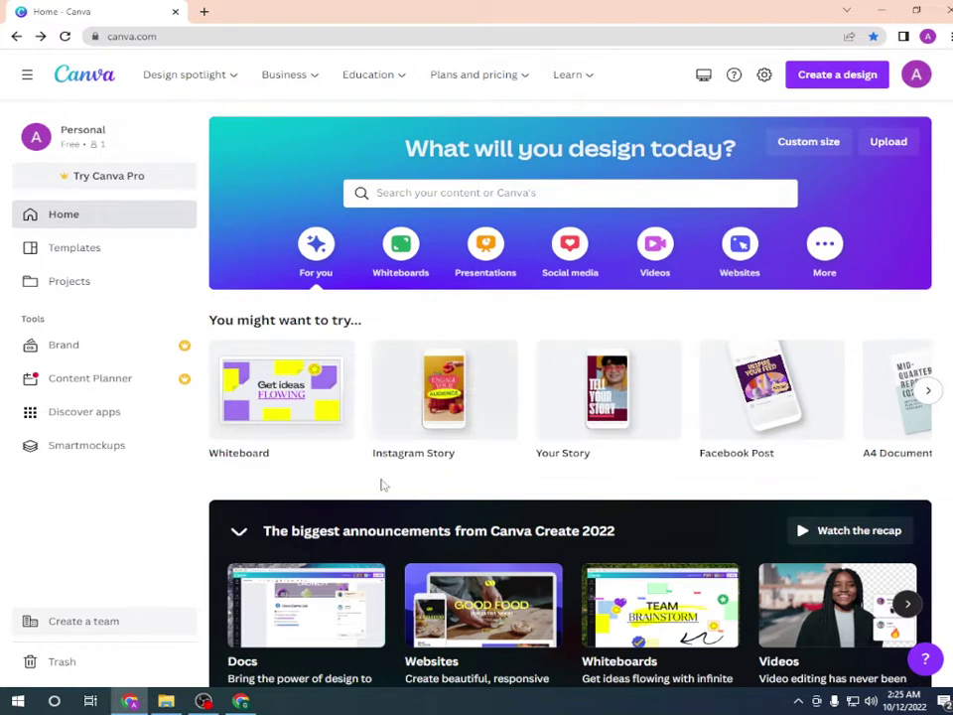
- Create a blank Your Story design from the suggested formats and return to the Canva home page
{"action": "left_click", "coordinate": [610, 410]}
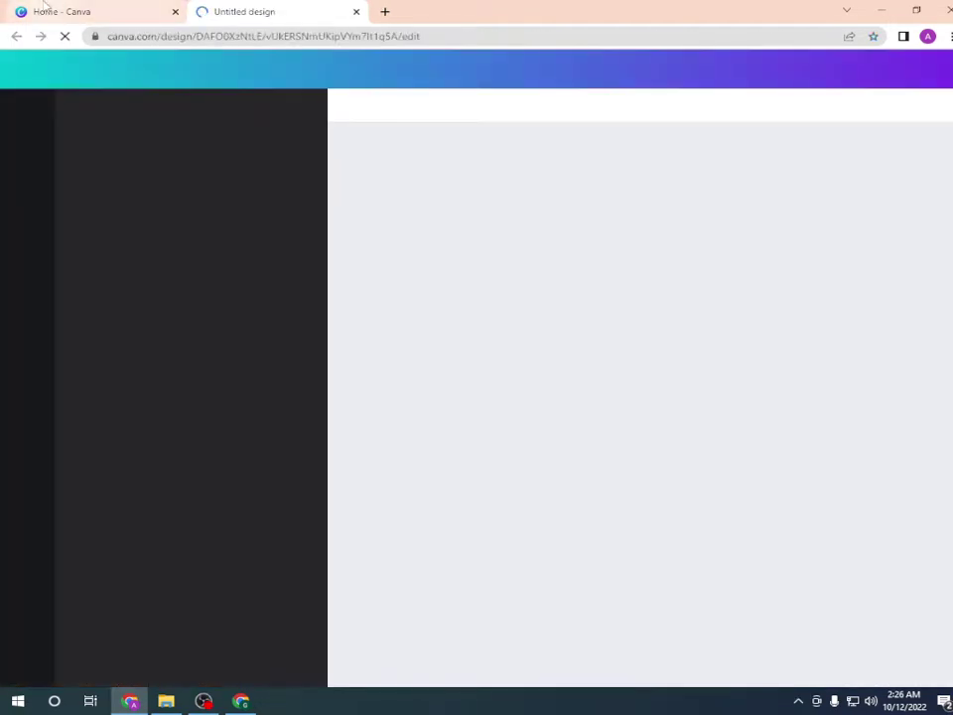
{"action": "left_click", "coordinate": [49, 12]}
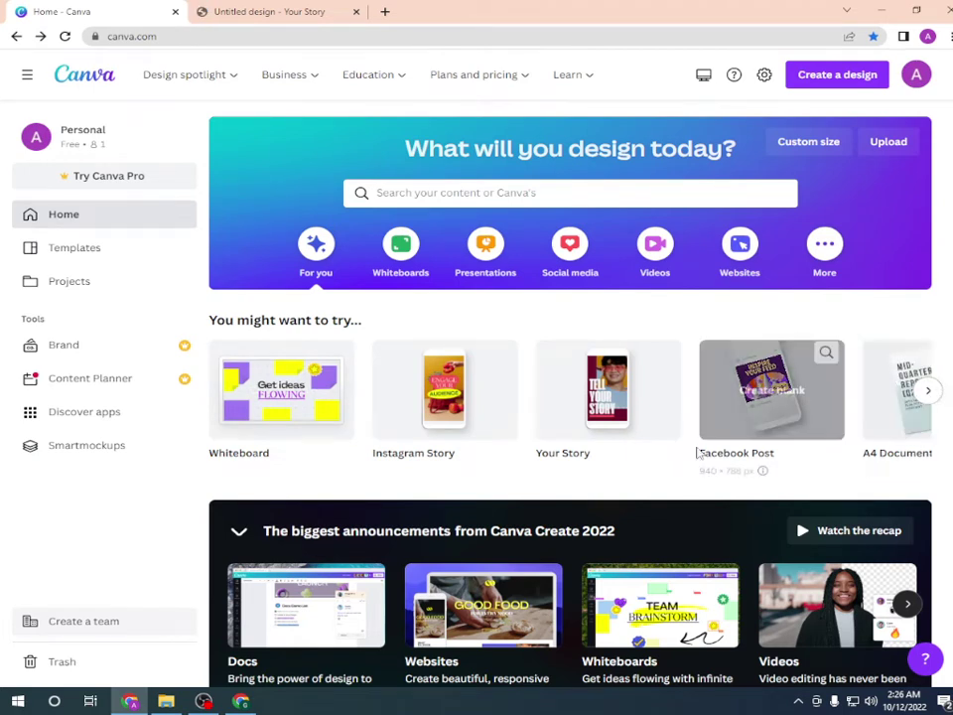
- Look through the suggested design formats on the home page in both directions
{"action": "left_click", "coordinate": [931, 393]}
{"action": "left_click", "coordinate": [929, 391]}
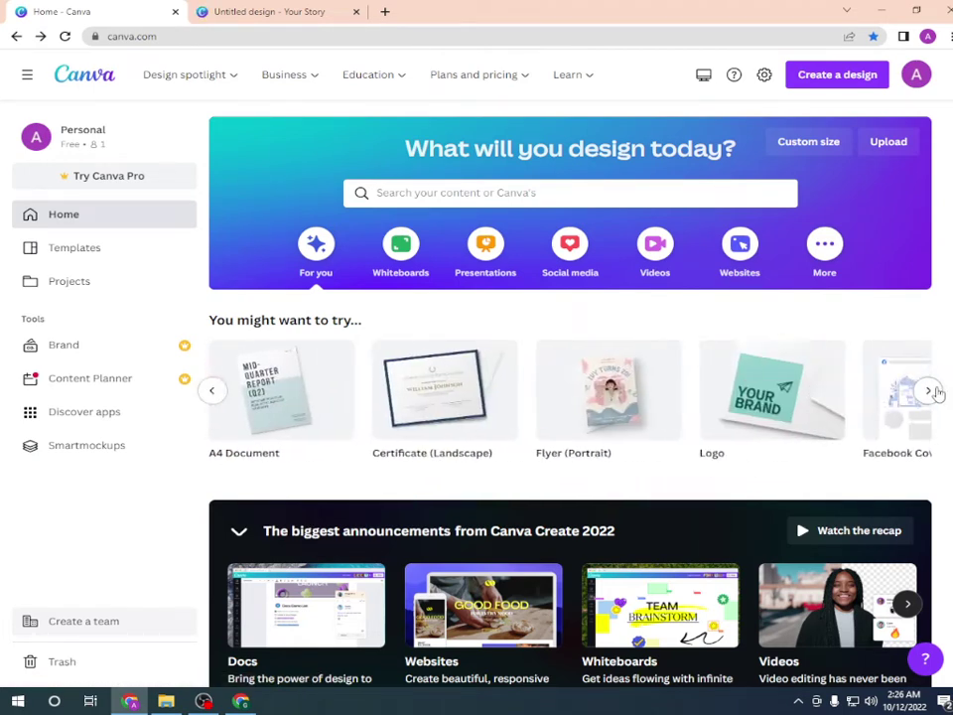
{"action": "left_click", "coordinate": [929, 391]}
{"action": "left_click", "coordinate": [930, 394]}
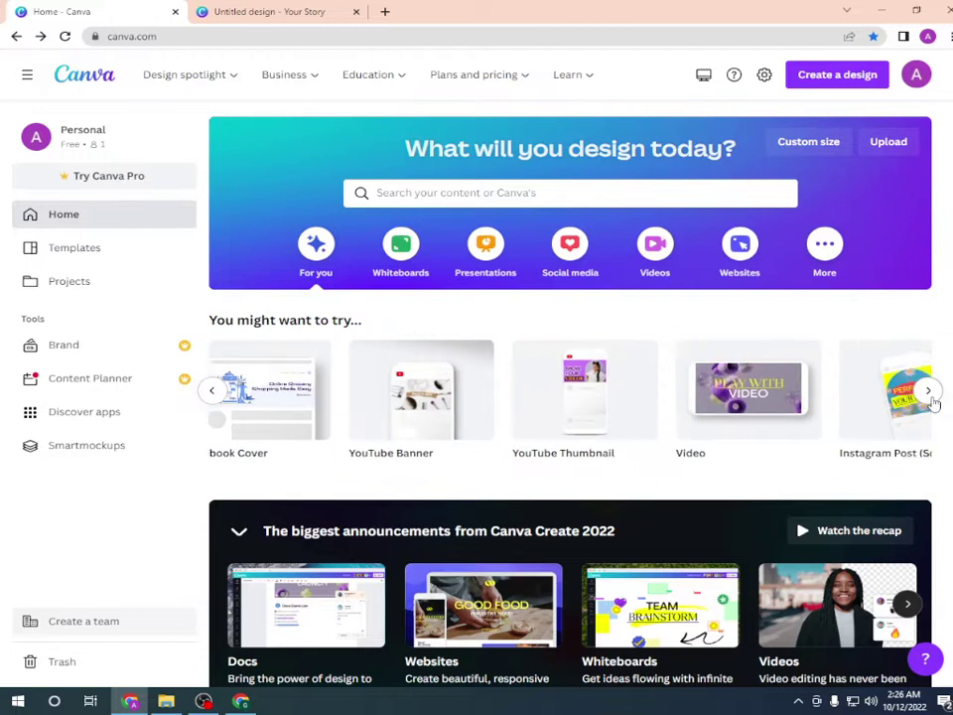
{"action": "left_click", "coordinate": [930, 392]}
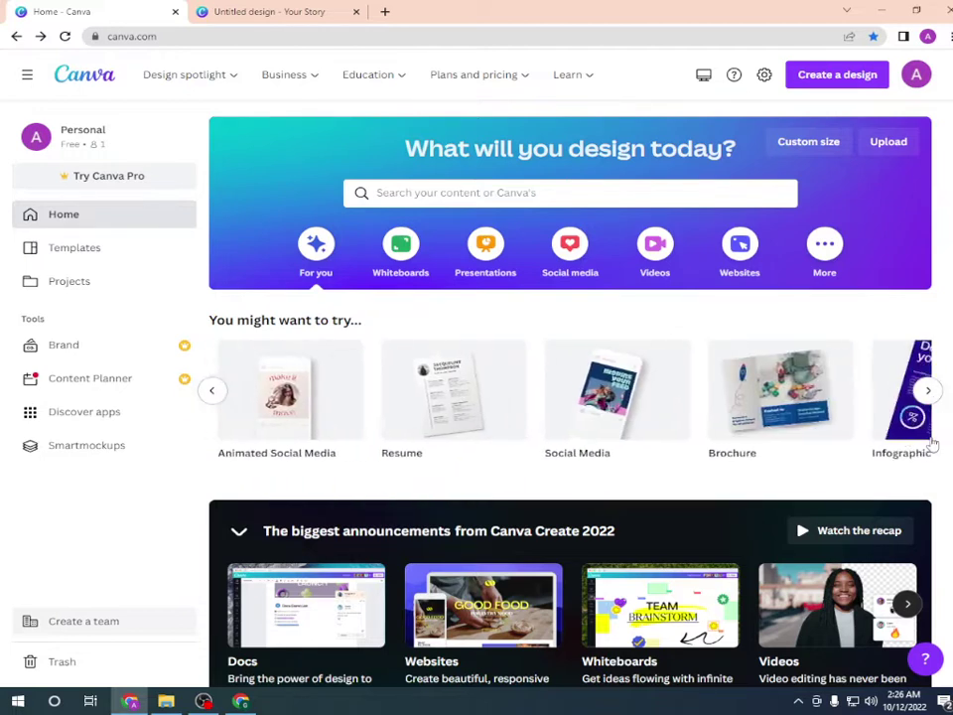
{"action": "left_click", "coordinate": [929, 390]}
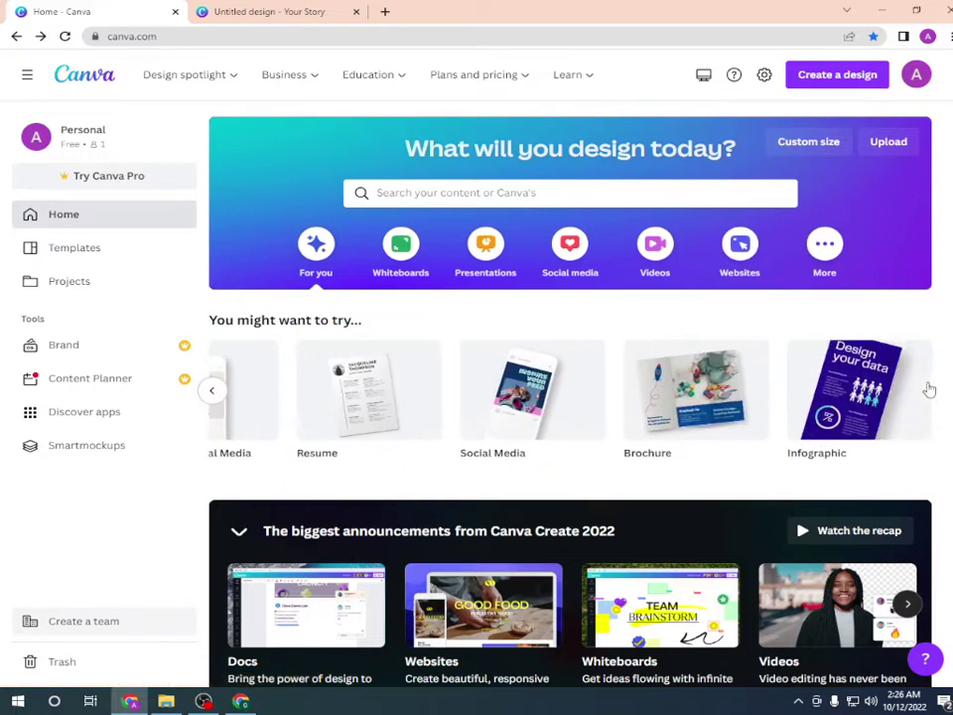
{"action": "left_click", "coordinate": [213, 390]}
{"action": "left_click", "coordinate": [214, 391]}
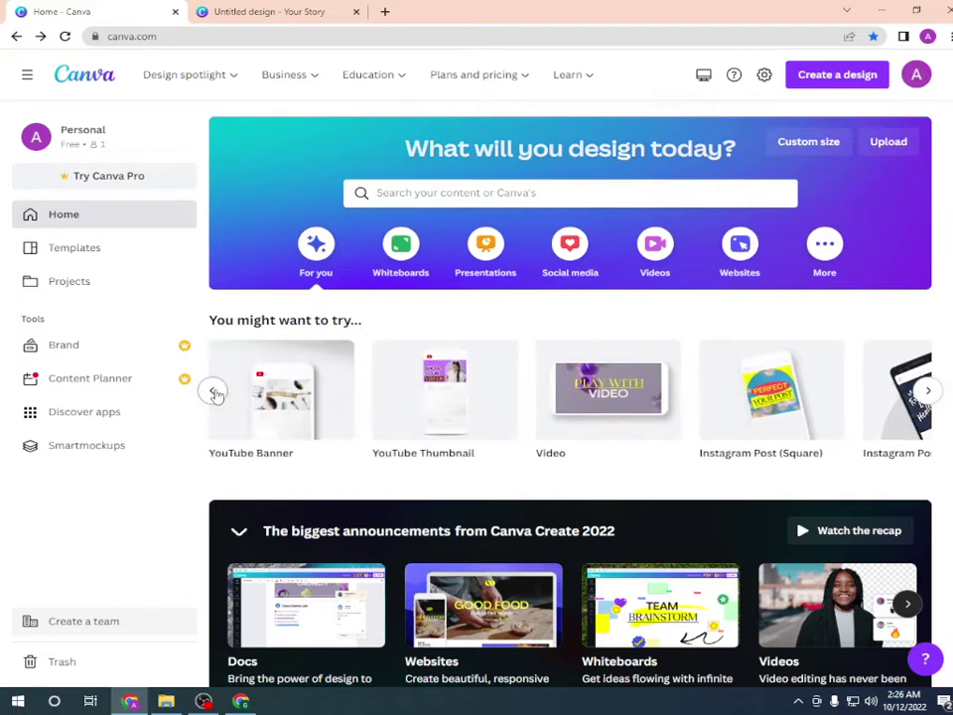
{"action": "left_click", "coordinate": [214, 391]}
{"action": "left_click", "coordinate": [214, 392]}
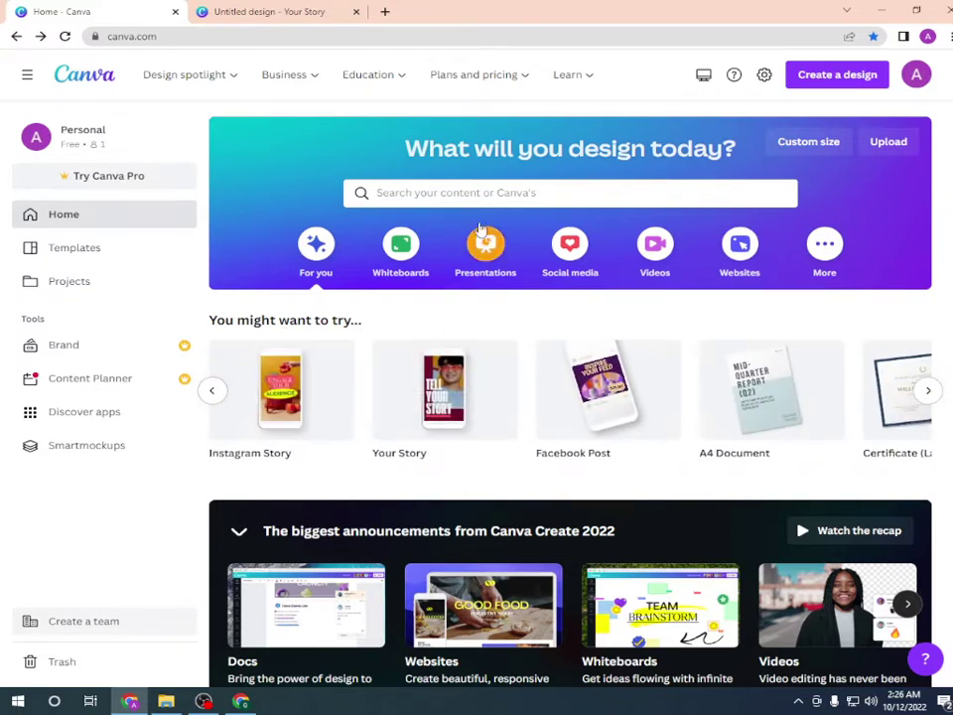
- Search the templates for "your st" and open the suggested Your Story results
{"action": "left_click", "coordinate": [464, 191]}
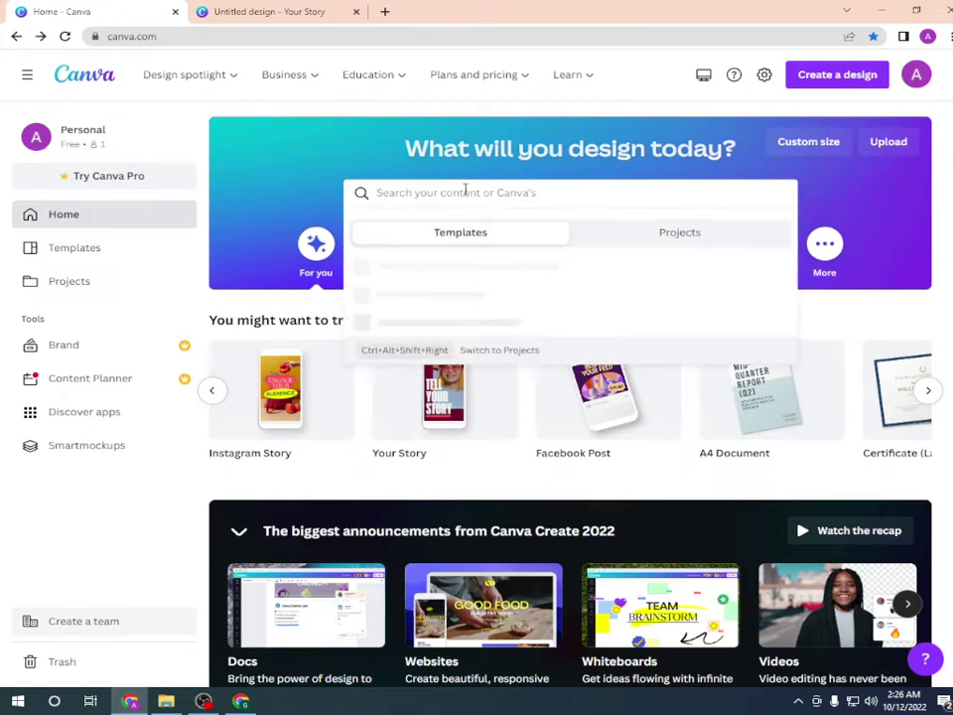
{"action": "type", "text": "y"}
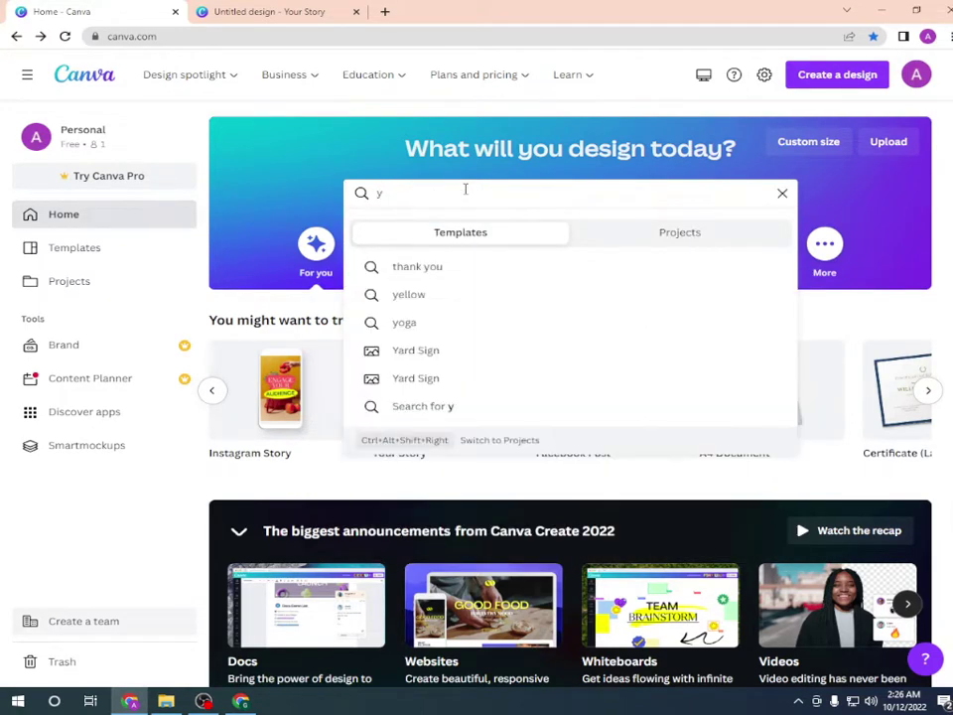
{"action": "type", "text": "our"}
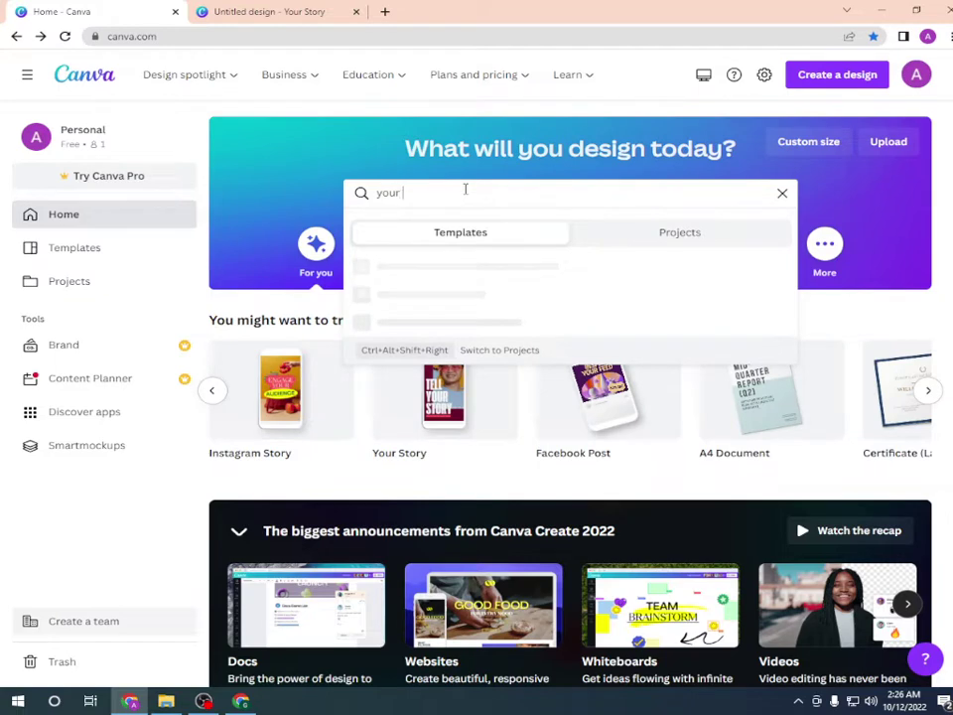
{"action": "type", "text": " st"}
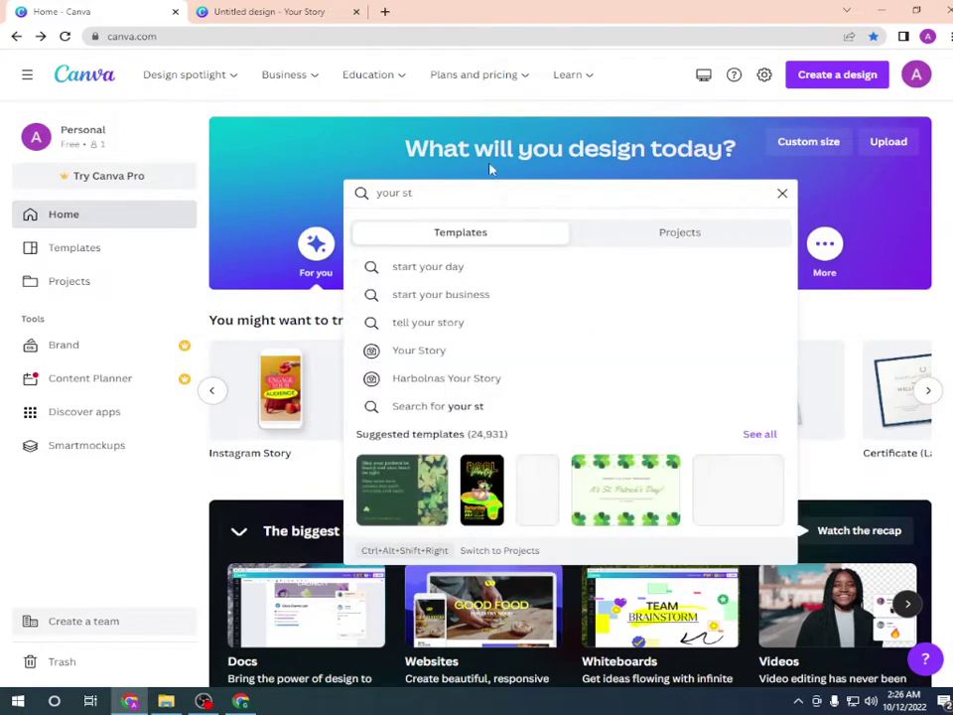
{"action": "left_click", "coordinate": [448, 353]}
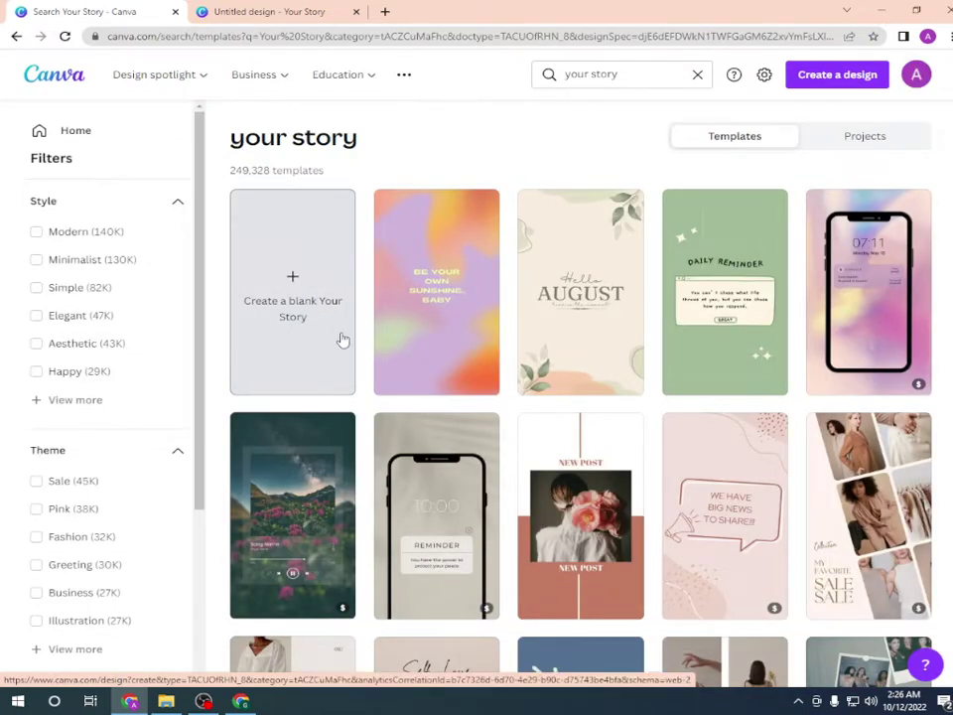
- Create a second blank Your Story design from the search results, close it, and go back to the home page
{"action": "left_click", "coordinate": [299, 342]}
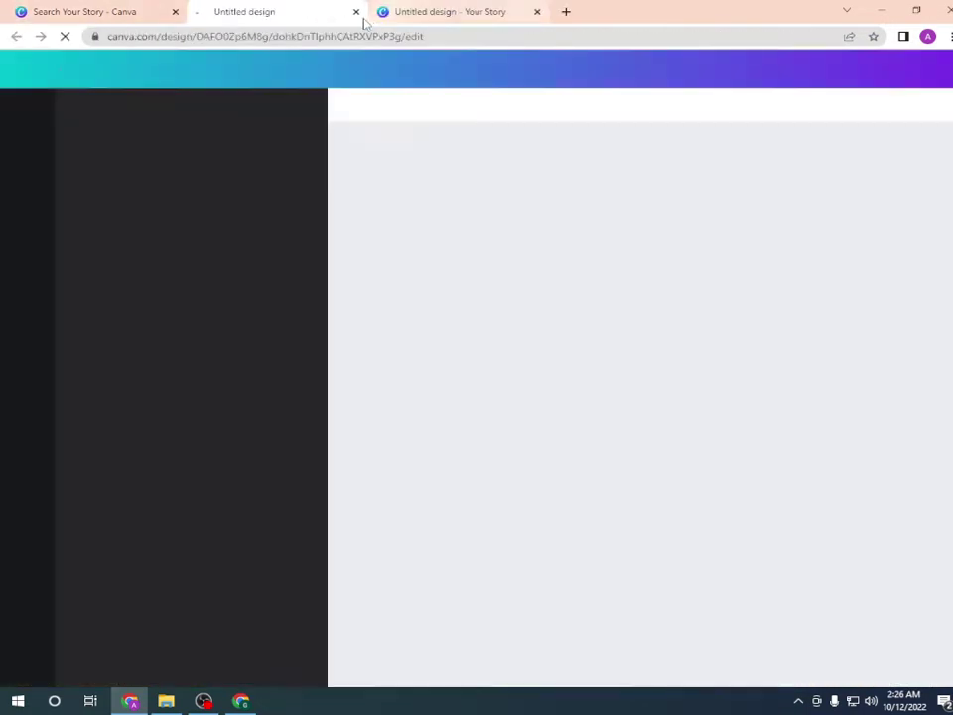
{"action": "left_click", "coordinate": [355, 11]}
{"action": "left_click", "coordinate": [293, 15]}
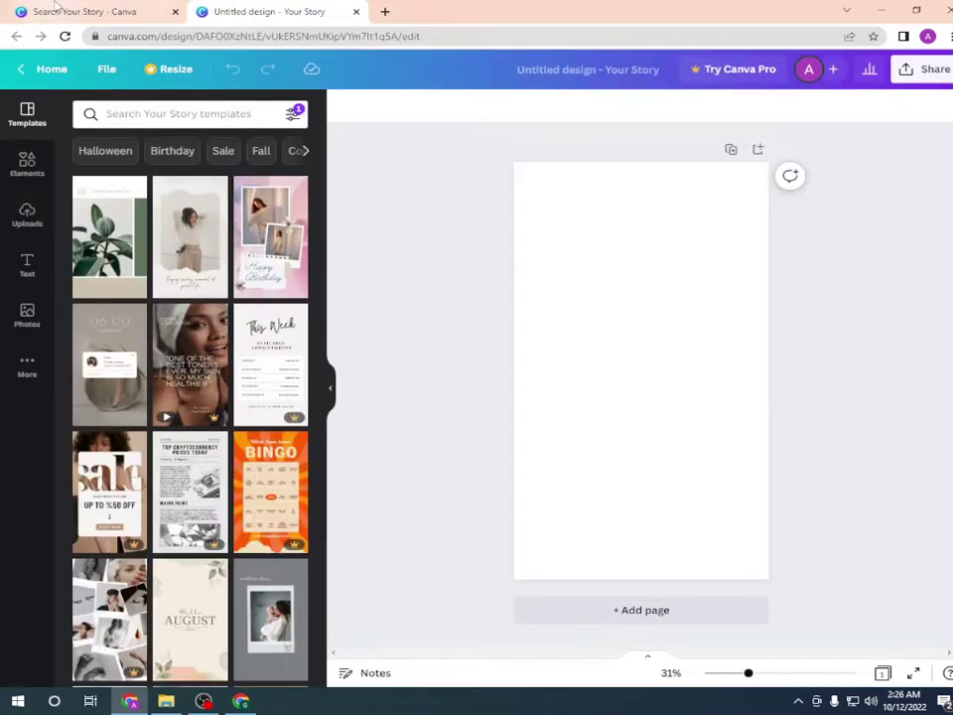
{"action": "left_click", "coordinate": [85, 10]}
- Return to the first blank Your Story design and apply the green leafy "Hello September" template to its page
{"action": "left_click", "coordinate": [268, 11]}
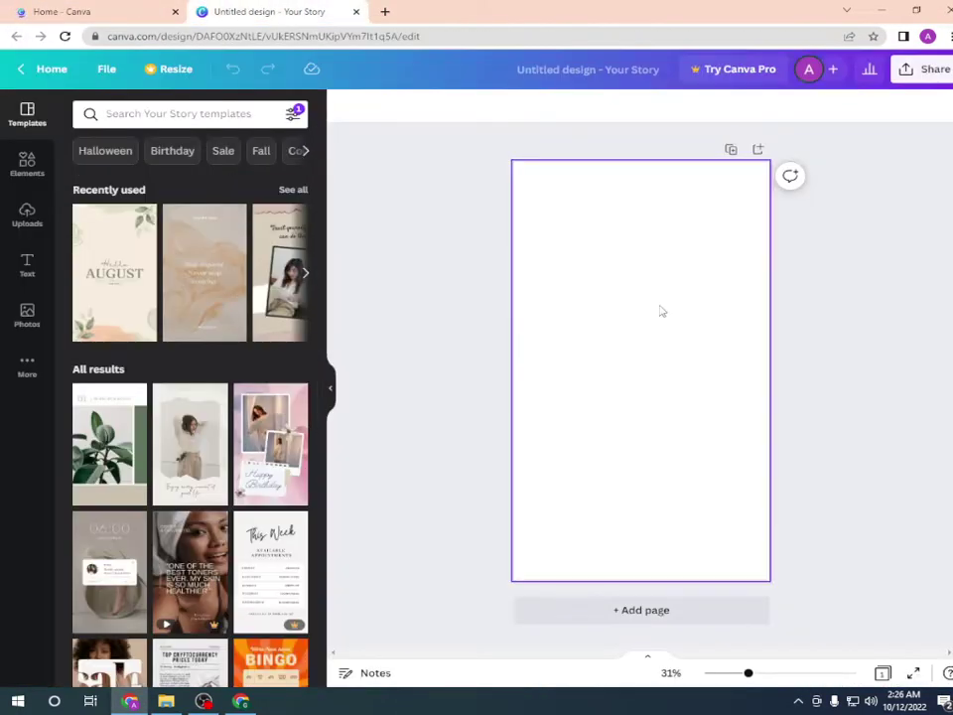
{"action": "scroll", "coordinate": [271, 494], "scroll_direction": "down", "scroll_amount": 10}
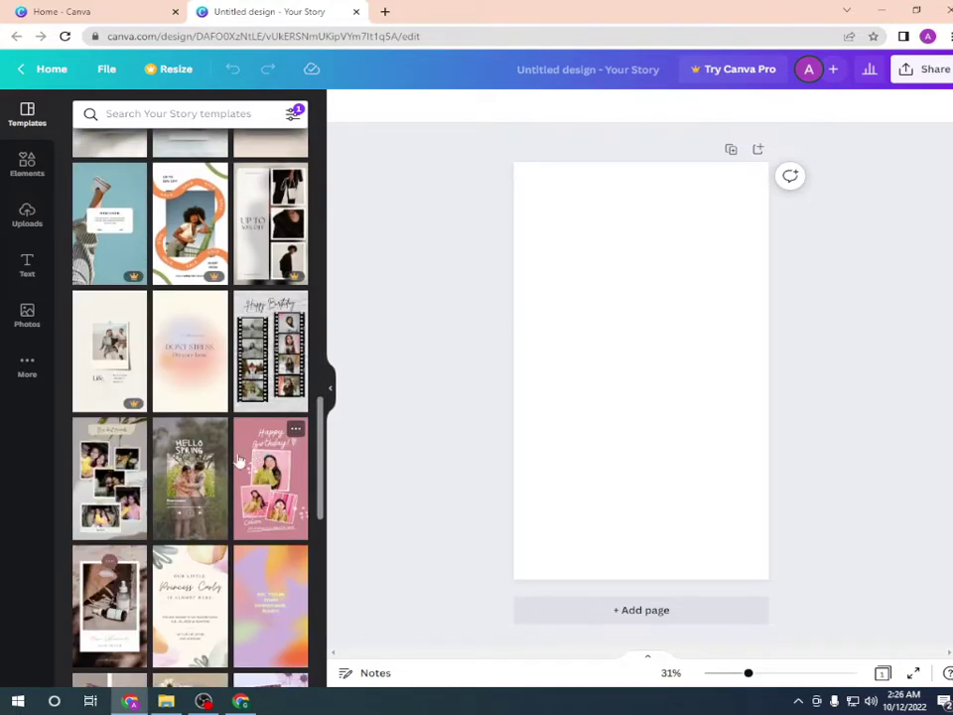
{"action": "scroll", "coordinate": [177, 494], "scroll_direction": "down", "scroll_amount": 5}
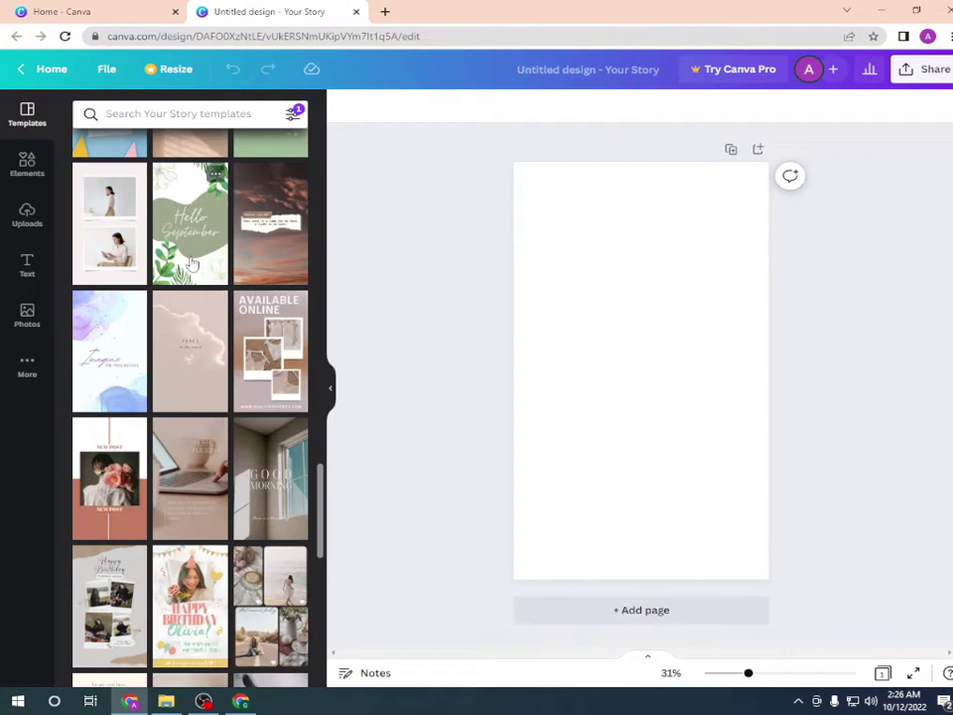
{"action": "left_click_drag", "start_coordinate": [193, 265], "coordinate": [572, 484]}
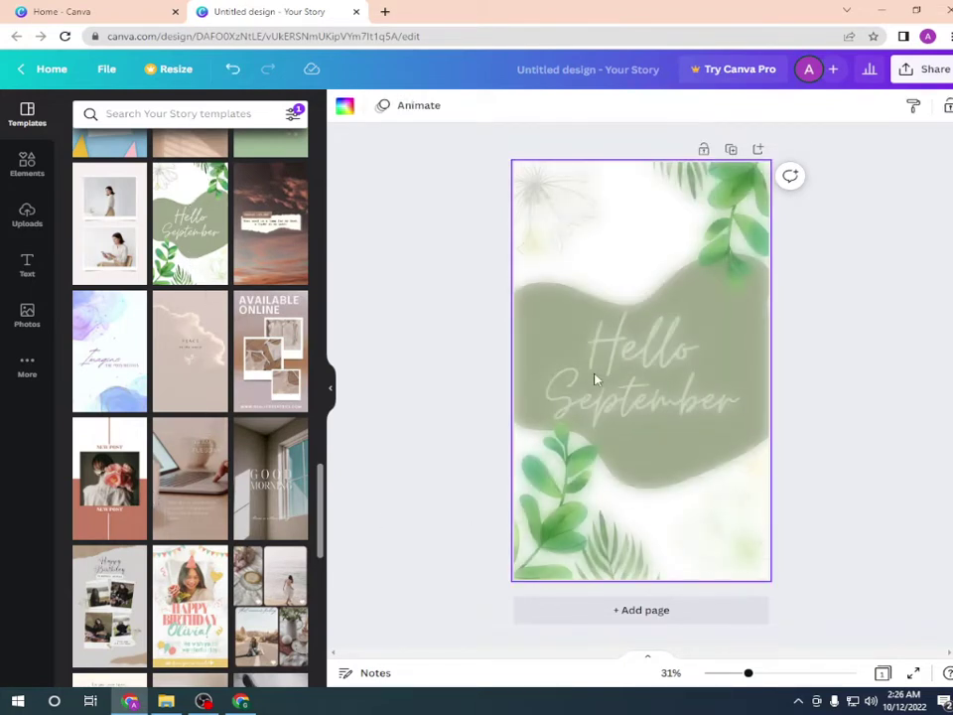
- Delete the "Hello" and "September" texts from the template
{"action": "left_click", "coordinate": [647, 356]}
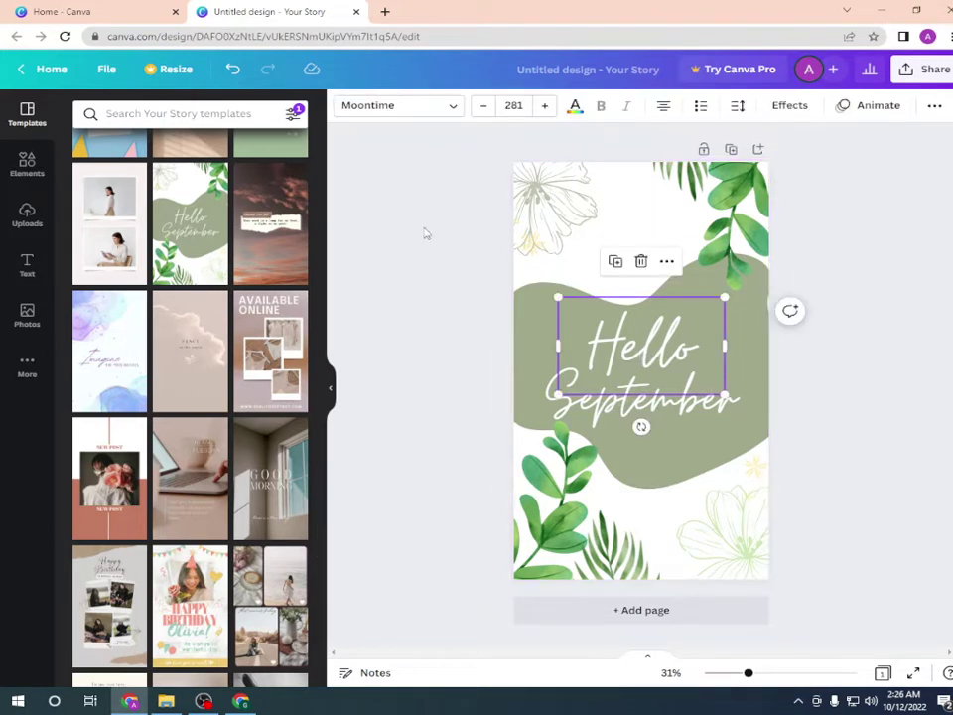
{"action": "key", "text": "Delete"}
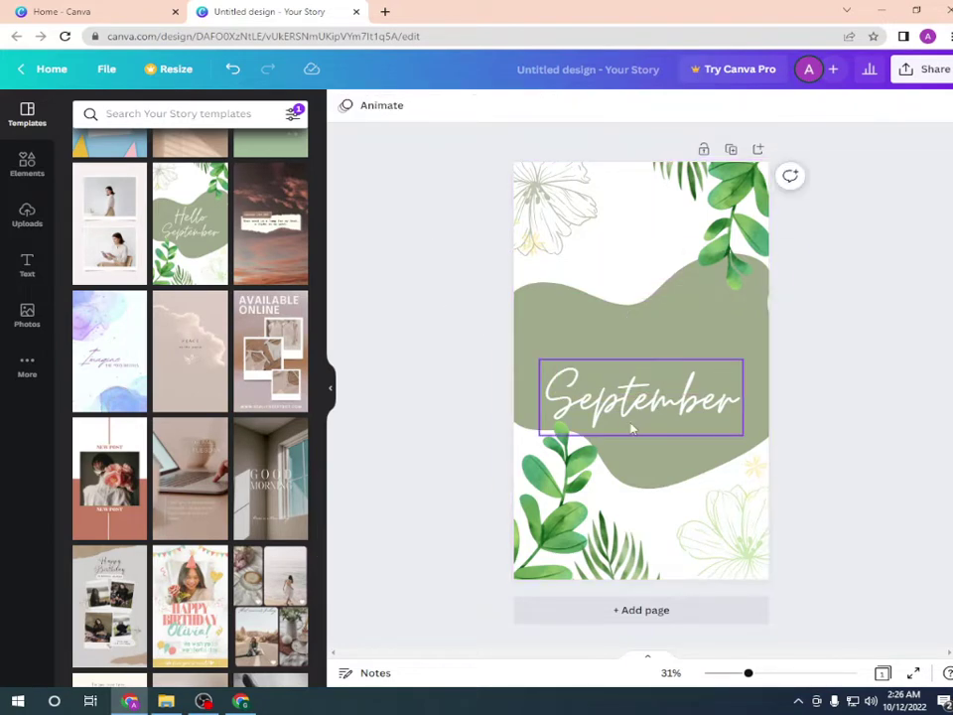
{"action": "left_click", "coordinate": [632, 427]}
{"action": "key", "text": "Delete"}
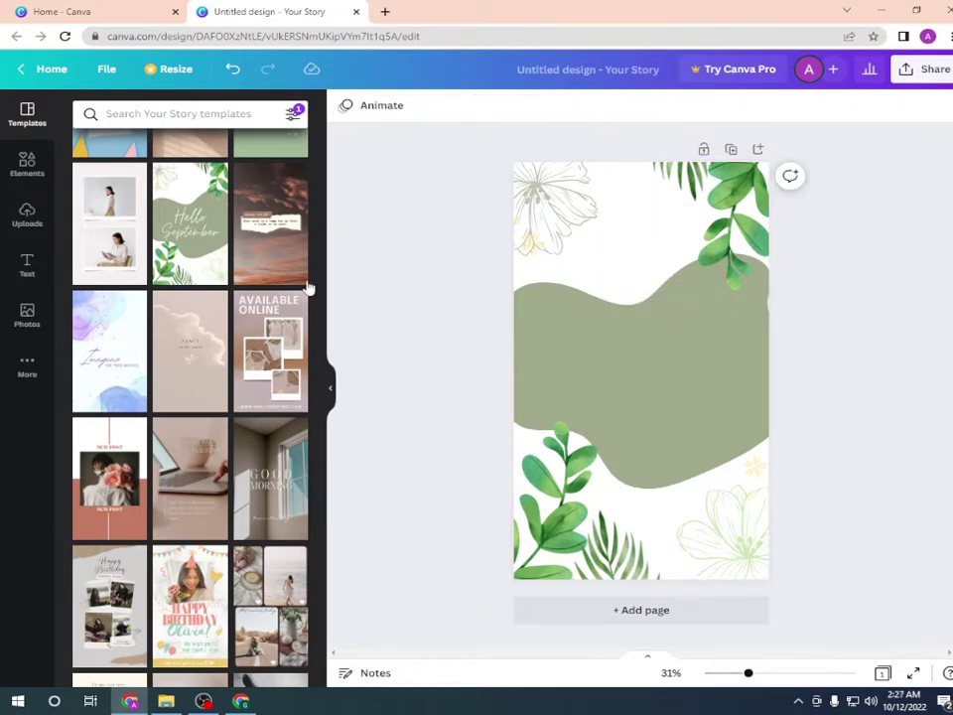
- Add the "it's my birthday, IT'S TIME TO CELEBRATE" font combination over the green shape and enlarge it to the page's right edge
{"action": "left_click", "coordinate": [42, 282]}
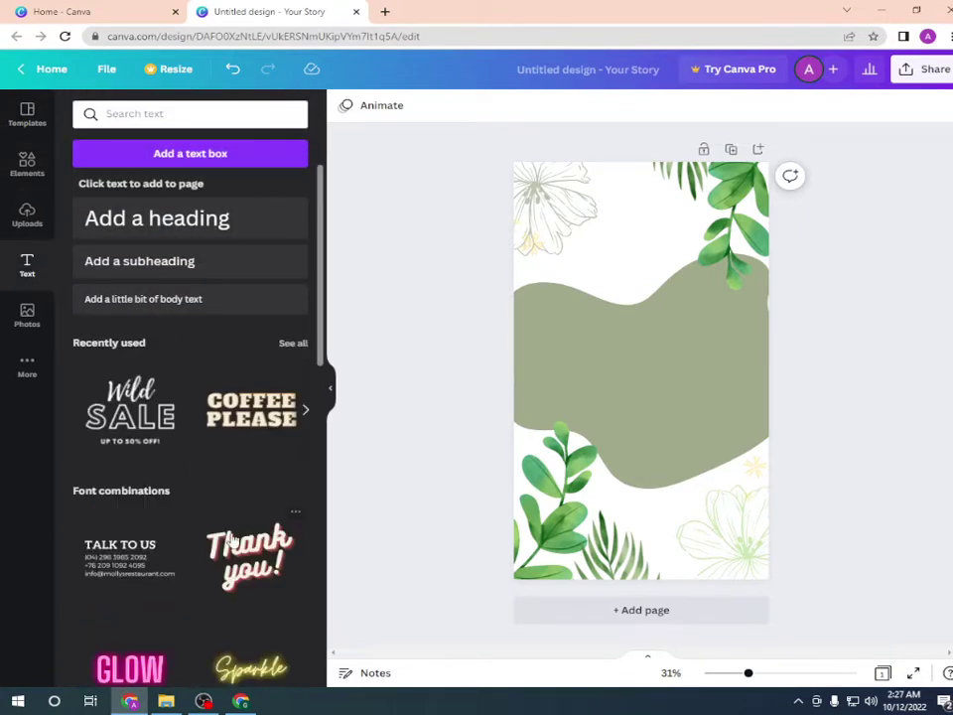
{"action": "scroll", "coordinate": [204, 553], "scroll_direction": "down", "scroll_amount": 7}
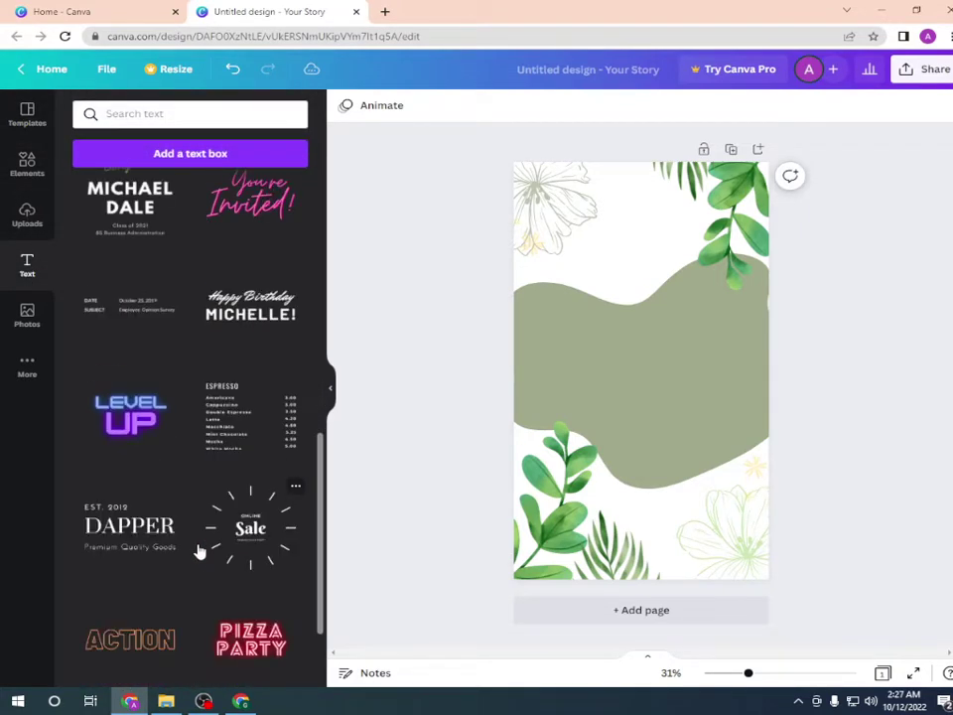
{"action": "scroll", "coordinate": [195, 553], "scroll_direction": "down", "scroll_amount": 15}
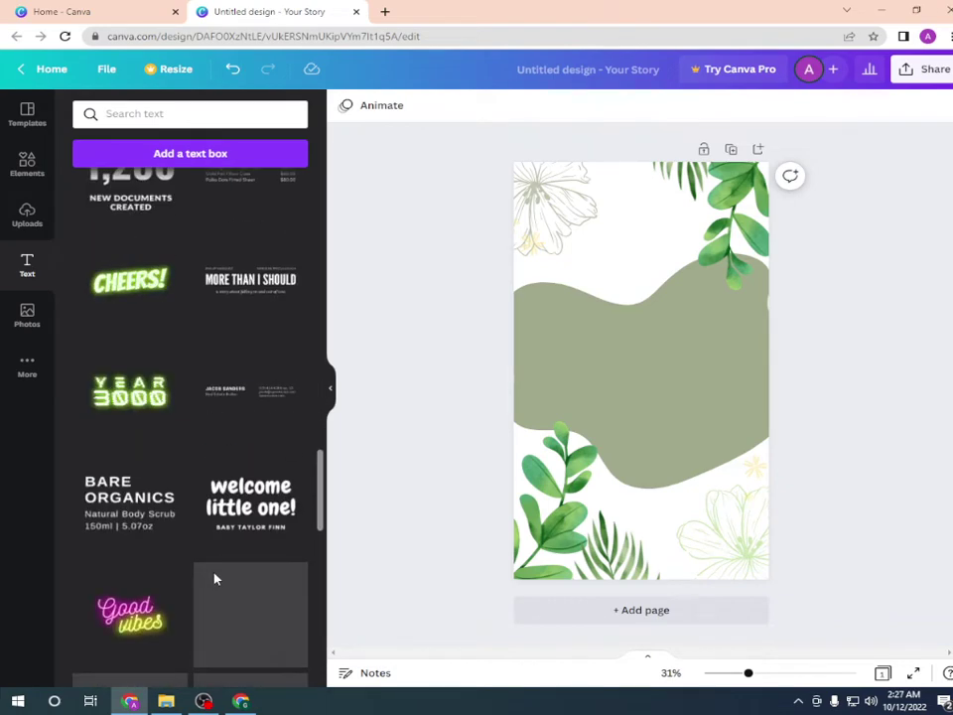
{"action": "scroll", "coordinate": [215, 579], "scroll_direction": "down", "scroll_amount": 12}
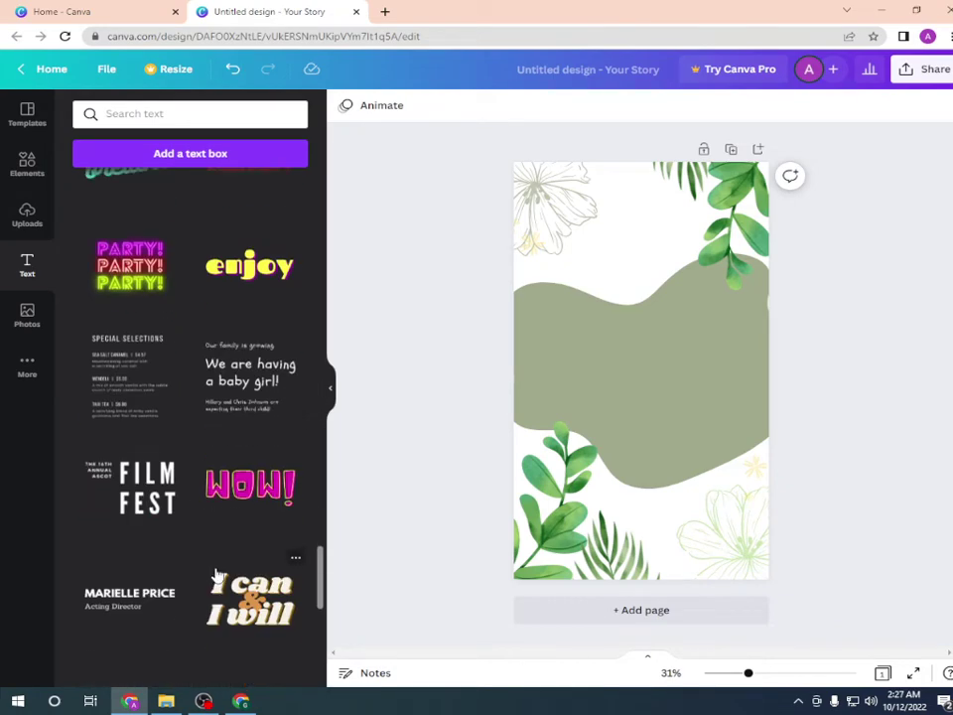
{"action": "scroll", "coordinate": [220, 566], "scroll_direction": "down", "scroll_amount": 3}
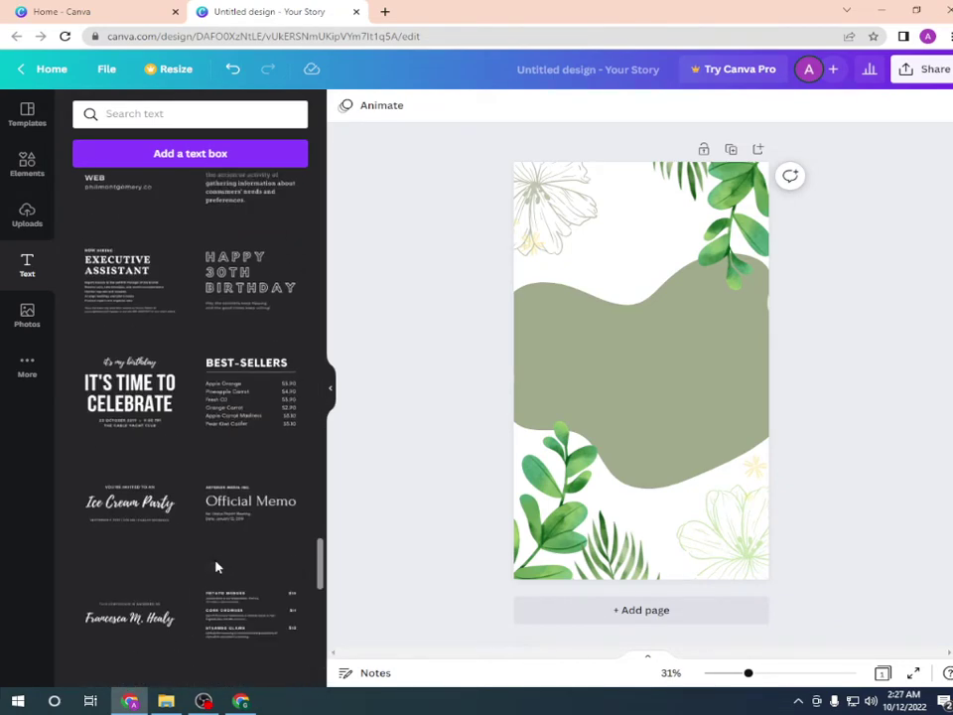
{"action": "scroll", "coordinate": [214, 569], "scroll_direction": "up", "scroll_amount": 7}
{"action": "scroll", "coordinate": [214, 569], "scroll_direction": "down", "scroll_amount": 4}
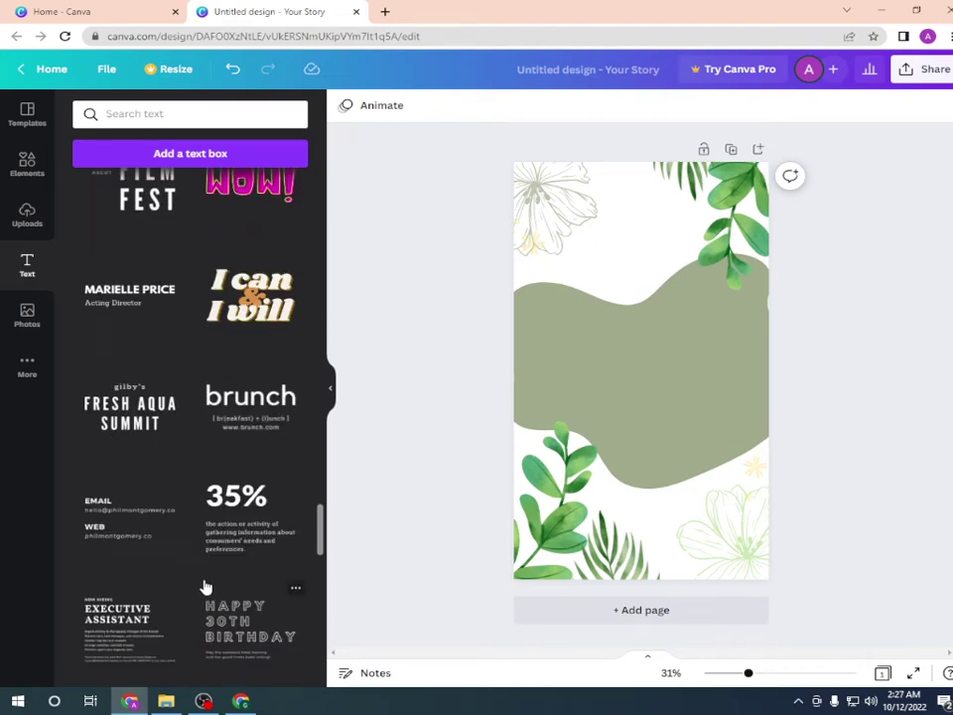
{"action": "scroll", "coordinate": [139, 478], "scroll_direction": "down", "scroll_amount": 3}
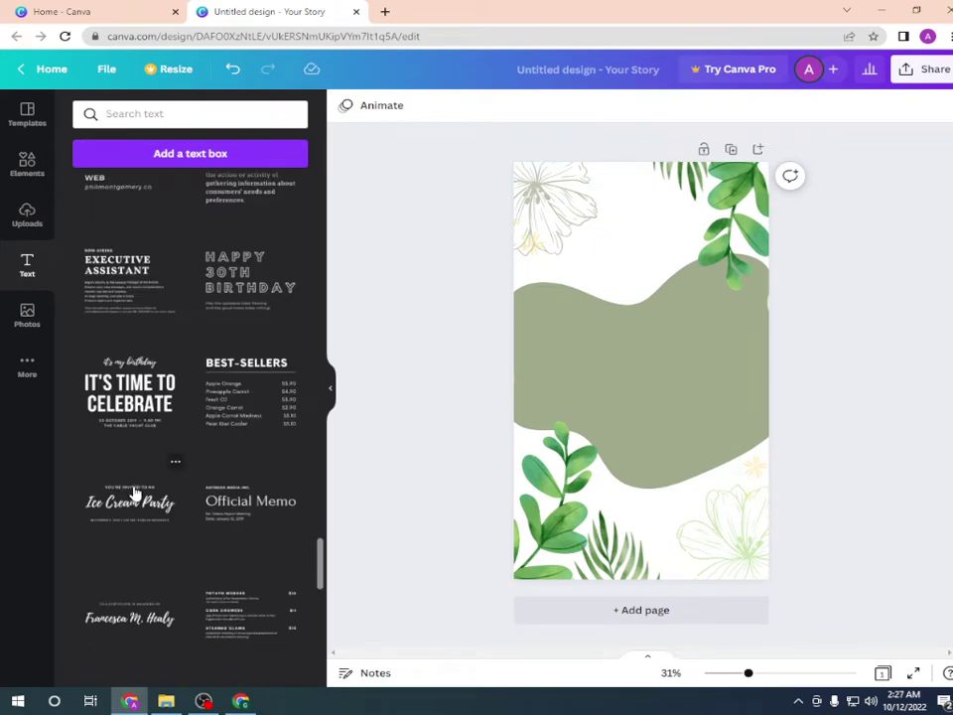
{"action": "scroll", "coordinate": [136, 493], "scroll_direction": "down", "scroll_amount": 3}
{"action": "scroll", "coordinate": [125, 530], "scroll_direction": "up", "scroll_amount": 3}
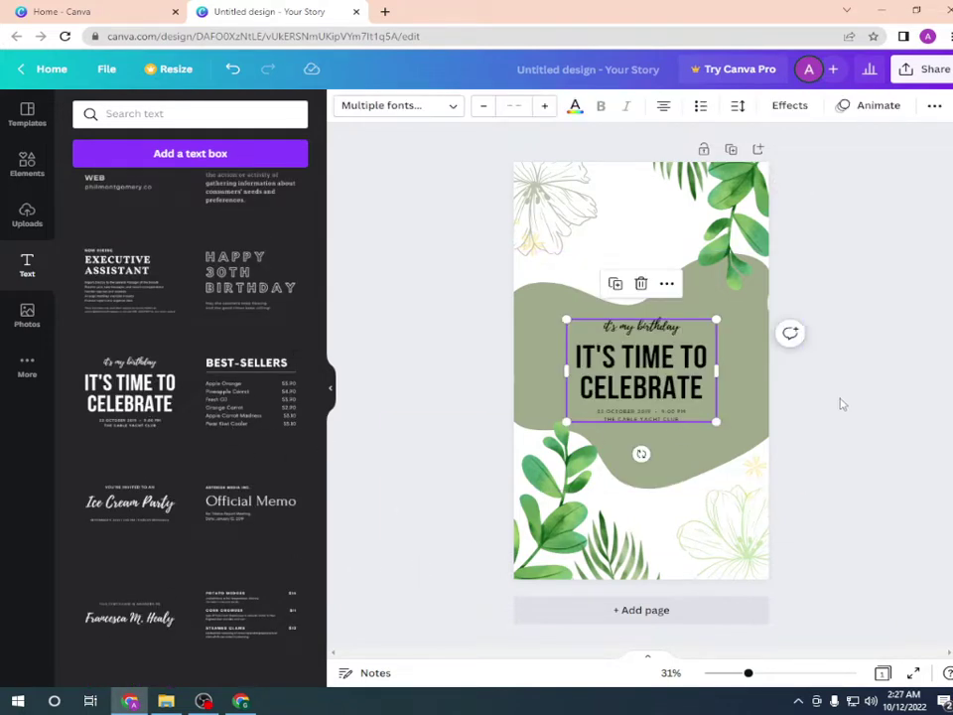
{"action": "left_click_drag", "start_coordinate": [718, 420], "coordinate": [767, 453]}
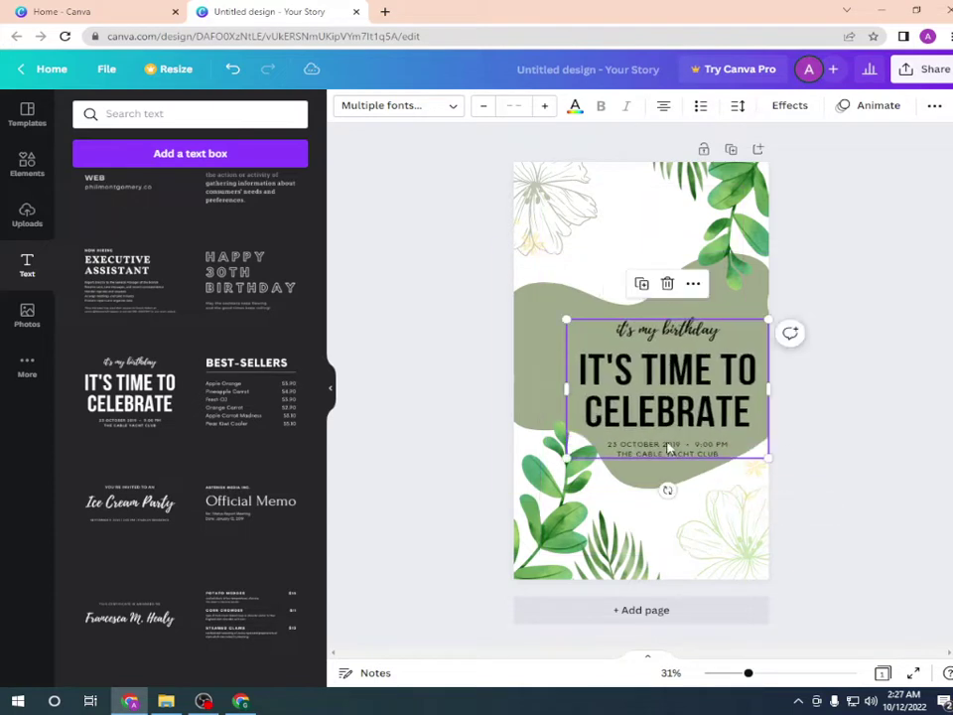
- Delete the date and venue text and the "it's my birthday" line from the font combination
{"action": "left_click", "coordinate": [670, 453]}
{"action": "double_click", "coordinate": [670, 453]}
{"action": "key", "text": "Delete"}
{"action": "left_click", "coordinate": [667, 331]}
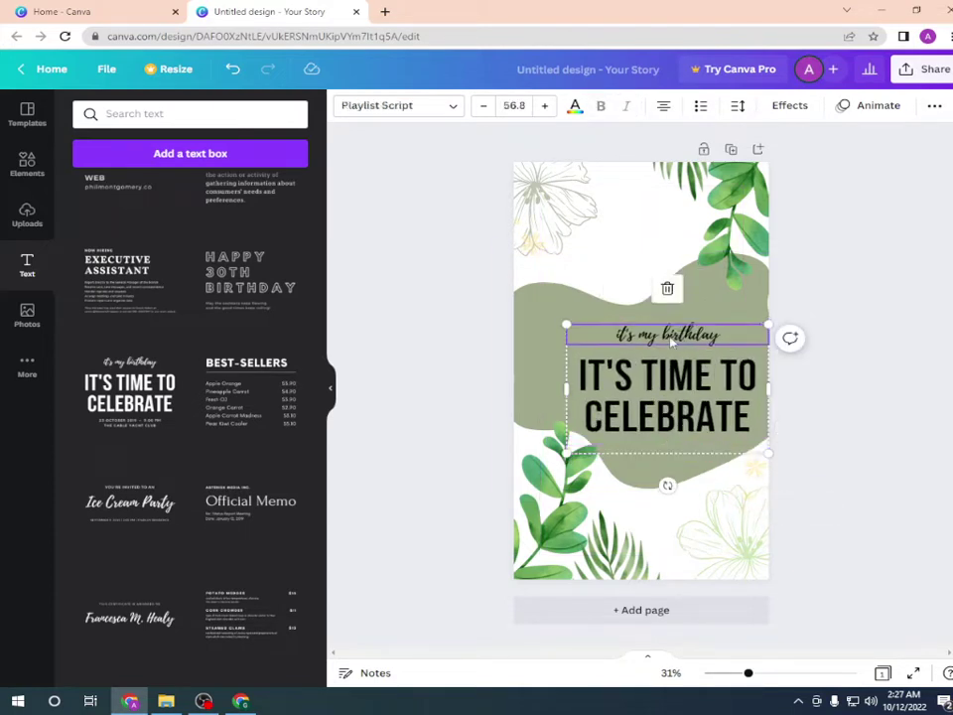
{"action": "key", "text": "Delete"}
- Replace the heading text with "MY BEAUTIFULL STORY" on two lines in a widened text box, and move it back within the page
{"action": "left_click", "coordinate": [713, 409]}
{"action": "left_click", "coordinate": [713, 410]}
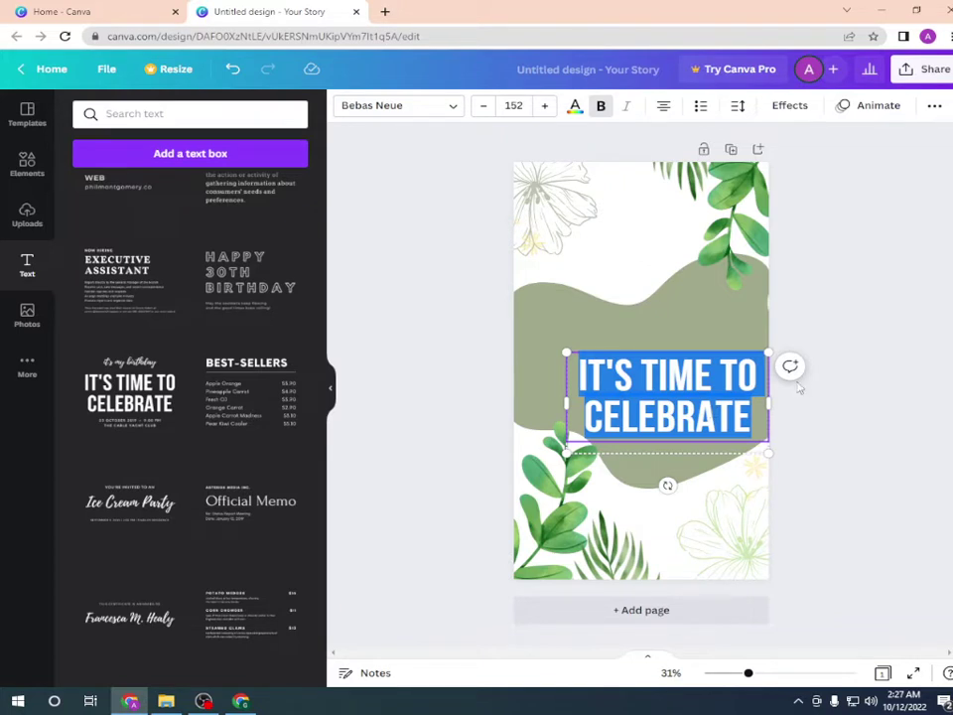
{"action": "type", "text": "M"}
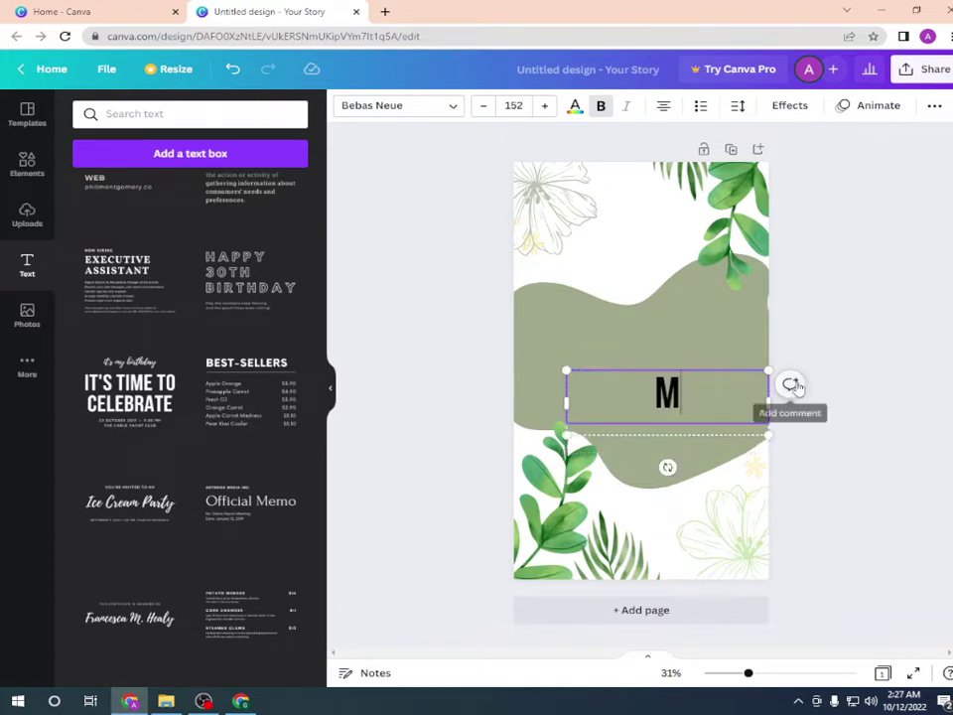
{"action": "type", "text": "Y BEA"}
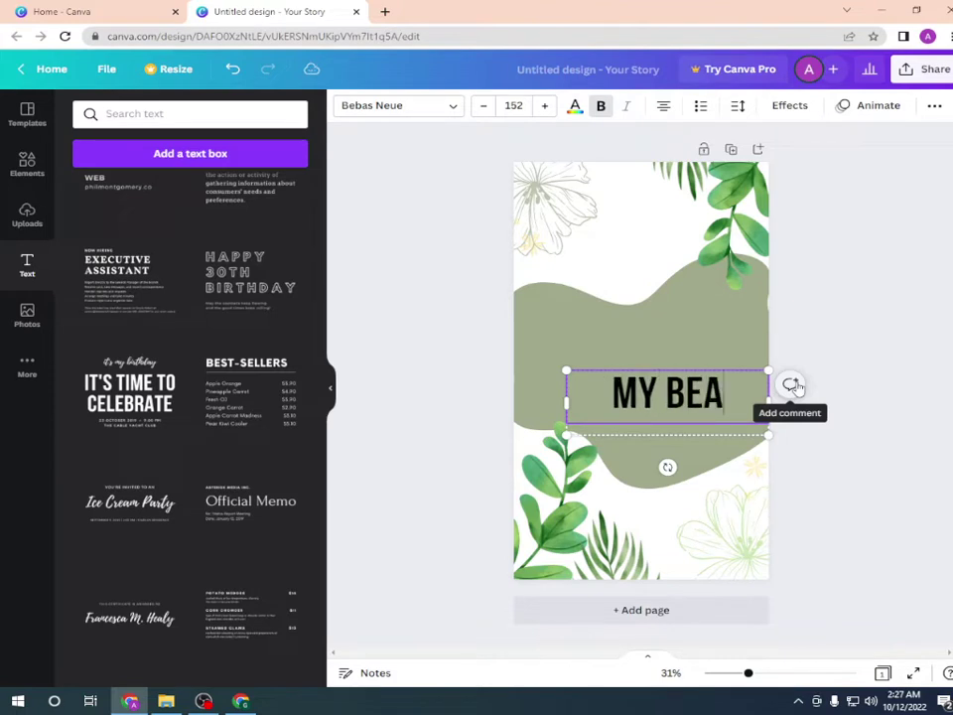
{"action": "type", "text": "UTIFULL"}
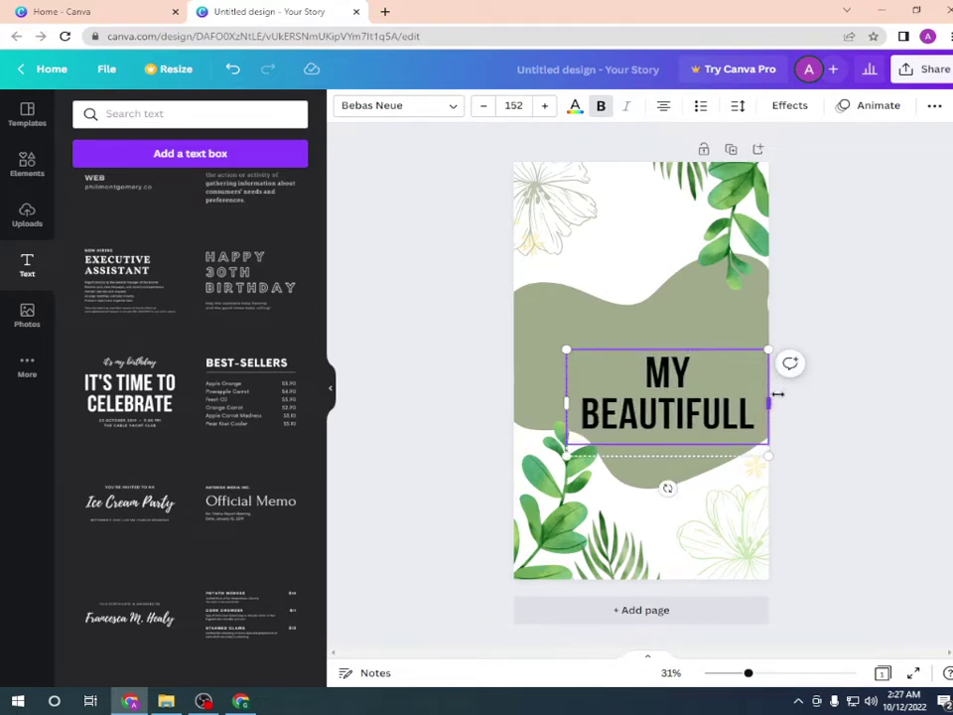
{"action": "left_click_drag", "start_coordinate": [771, 399], "coordinate": [812, 401]}
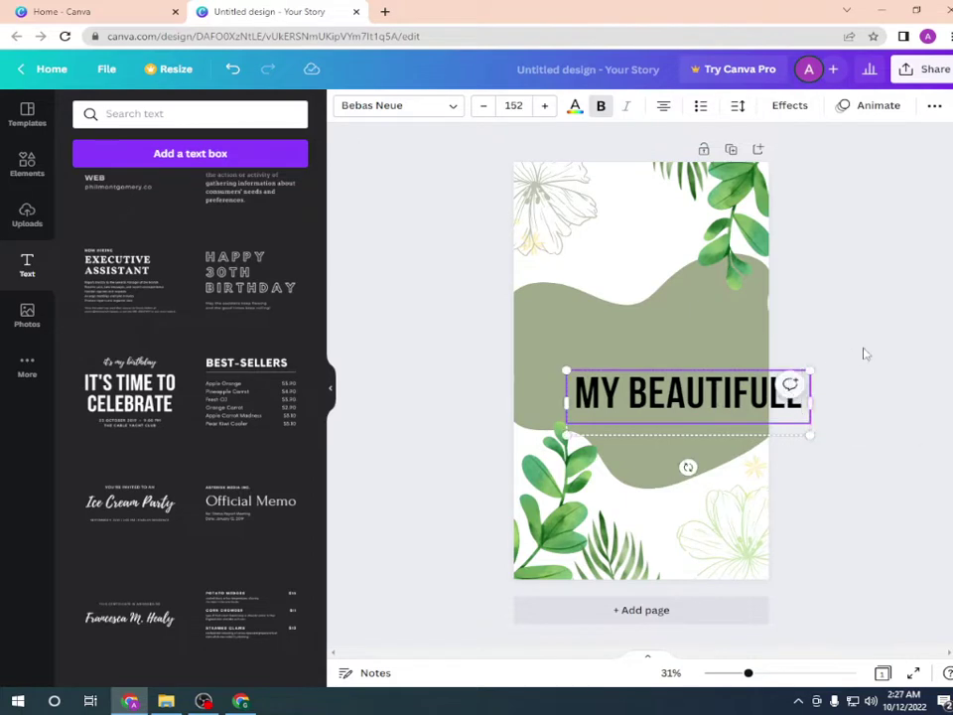
{"action": "key", "text": "Return"}
{"action": "type", "text": "STOR"}
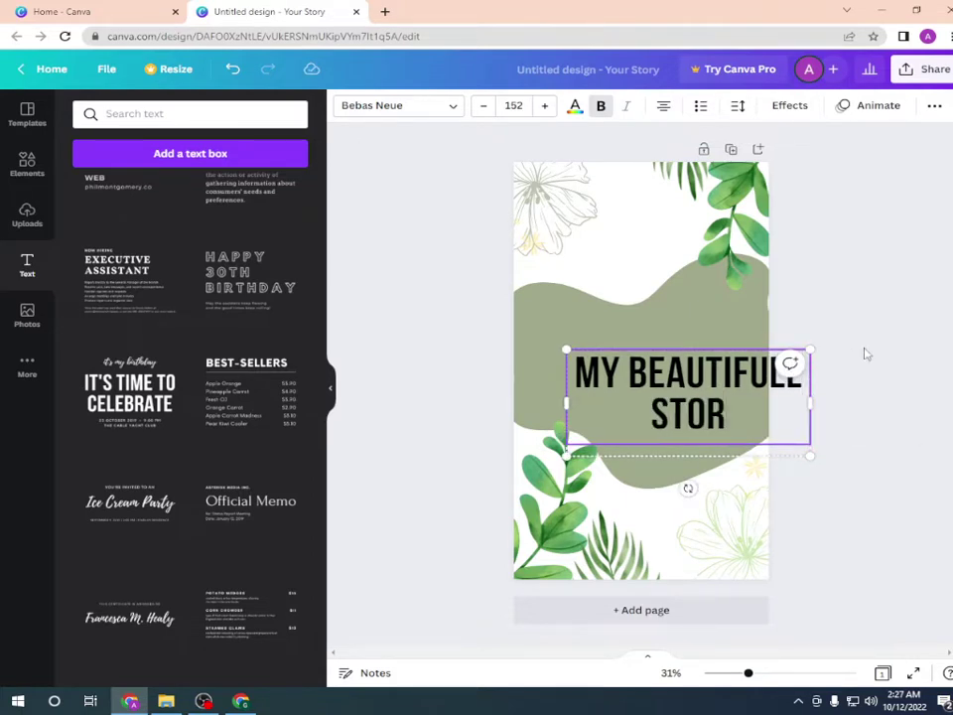
{"action": "type", "text": "Y"}
{"action": "left_click", "coordinate": [860, 440]}
{"action": "left_click_drag", "start_coordinate": [680, 388], "coordinate": [638, 369]}
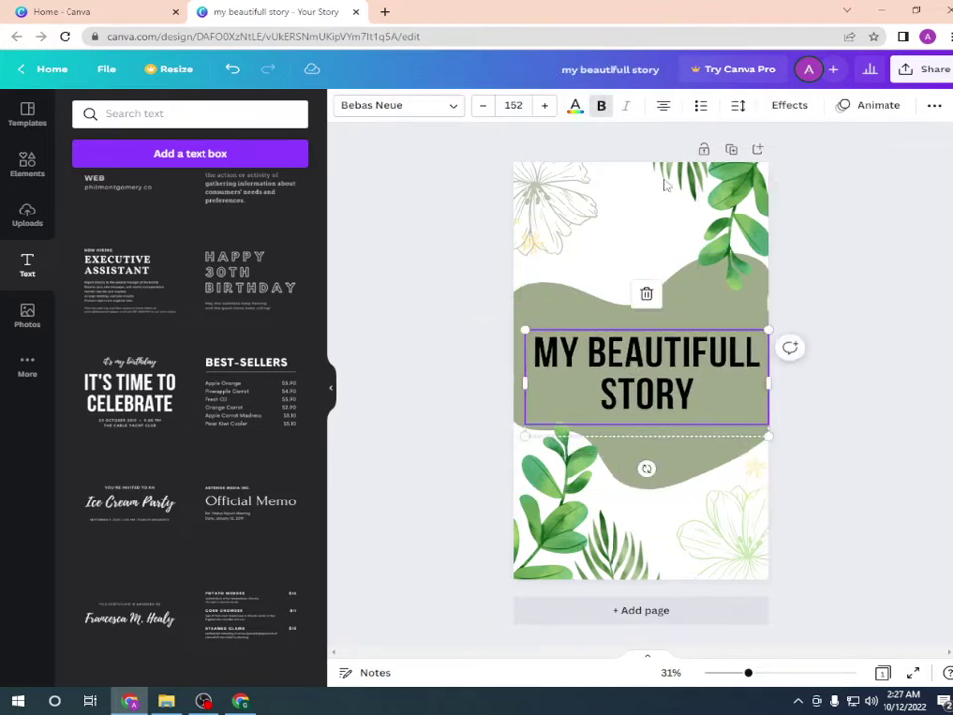
- Try grey, white, purple, red, green, orange, lime and black as the heading's text colour
{"action": "left_click", "coordinate": [575, 107]}
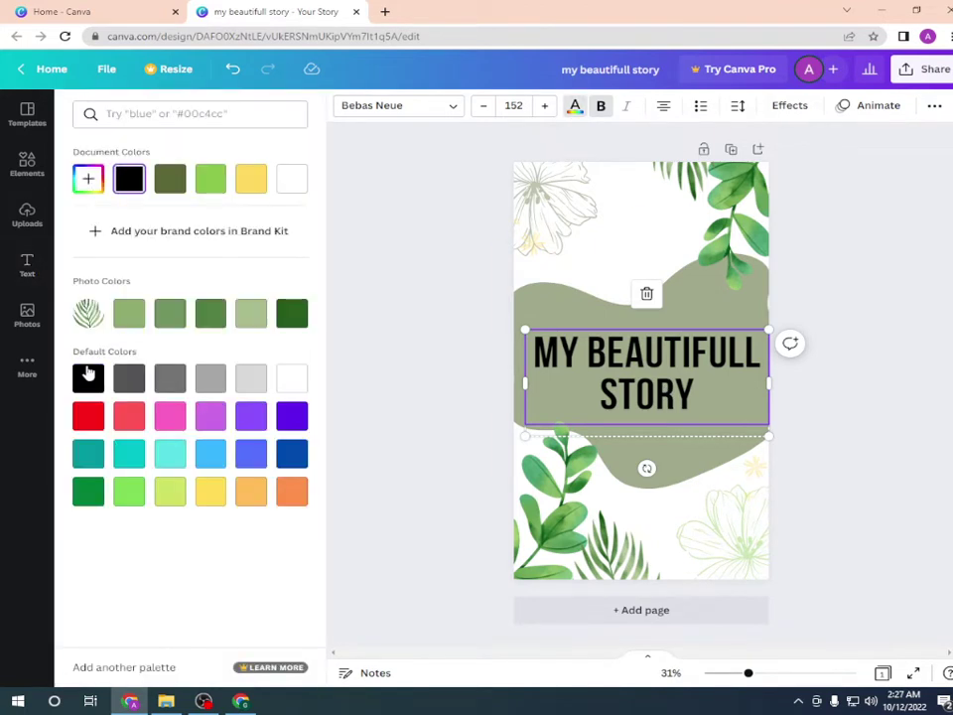
{"action": "left_click", "coordinate": [128, 379]}
{"action": "left_click", "coordinate": [211, 378]}
{"action": "left_click", "coordinate": [292, 379]}
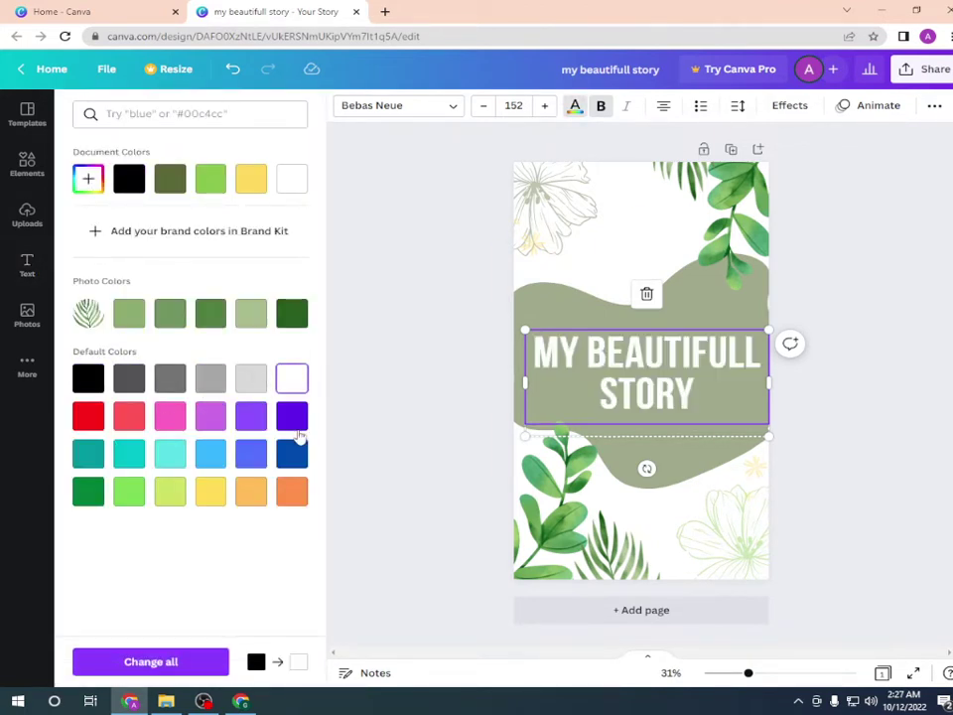
{"action": "left_click", "coordinate": [294, 419]}
{"action": "left_click", "coordinate": [125, 418]}
{"action": "left_click", "coordinate": [92, 418]}
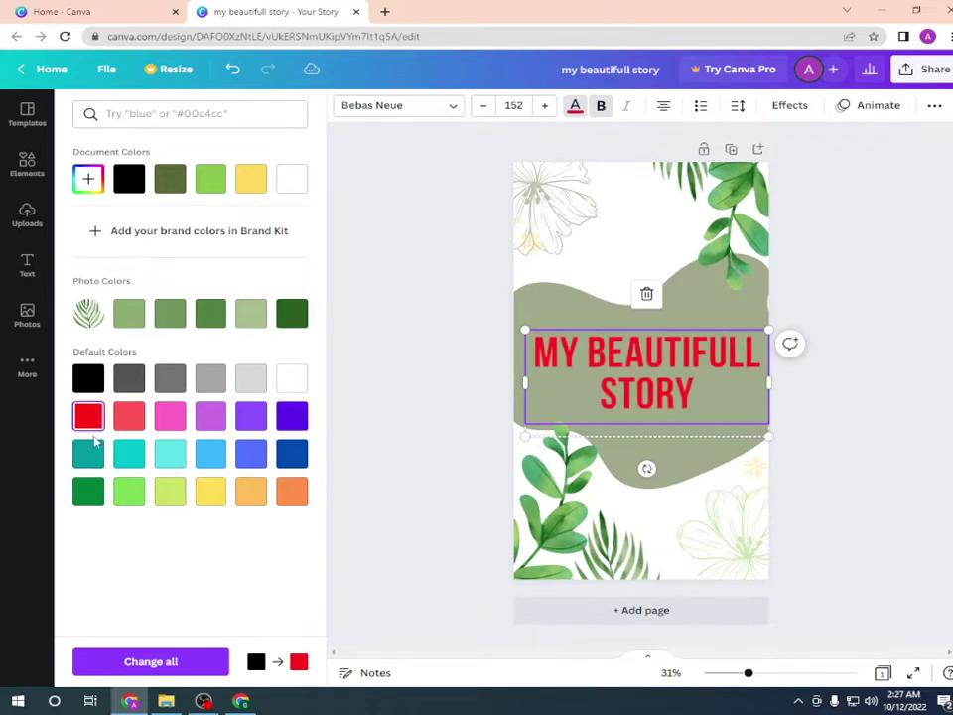
{"action": "left_click", "coordinate": [83, 487]}
{"action": "left_click", "coordinate": [125, 497]}
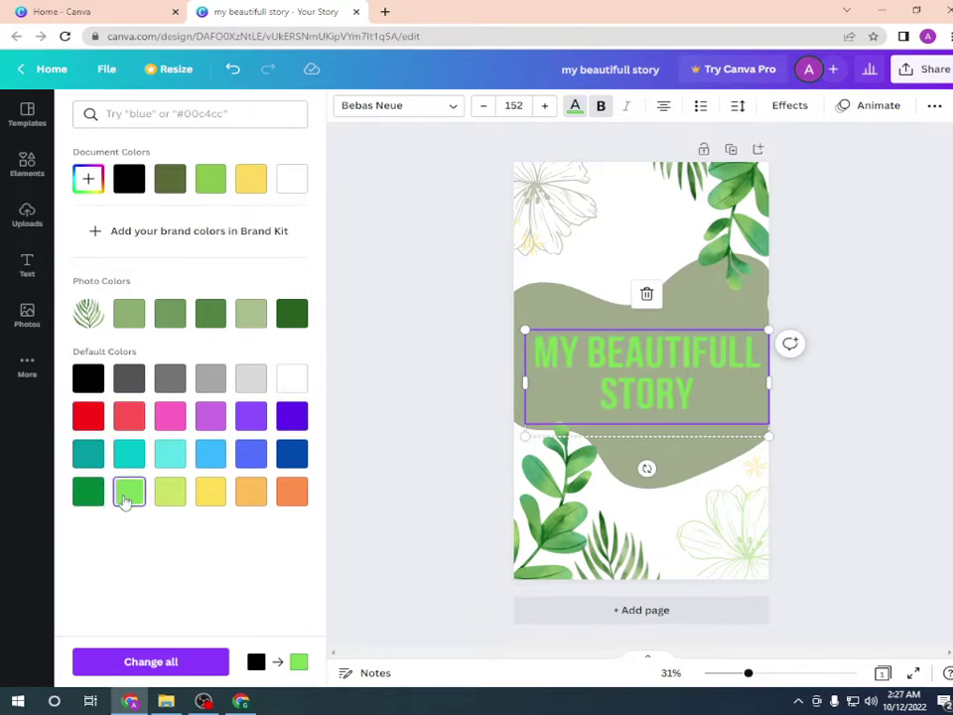
{"action": "left_click", "coordinate": [85, 491]}
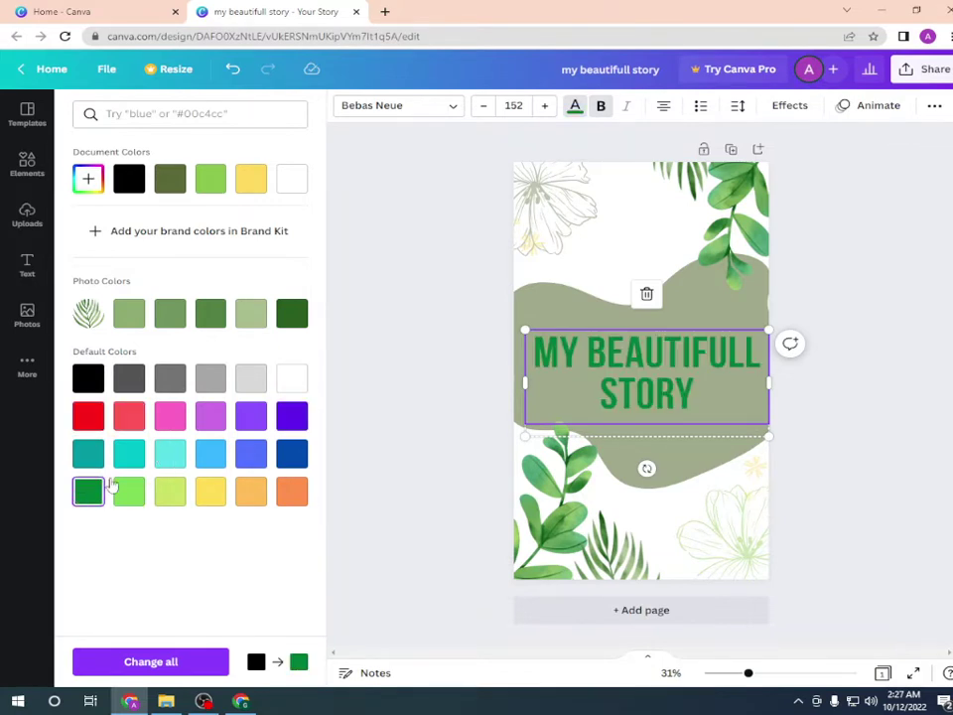
{"action": "left_click", "coordinate": [292, 379]}
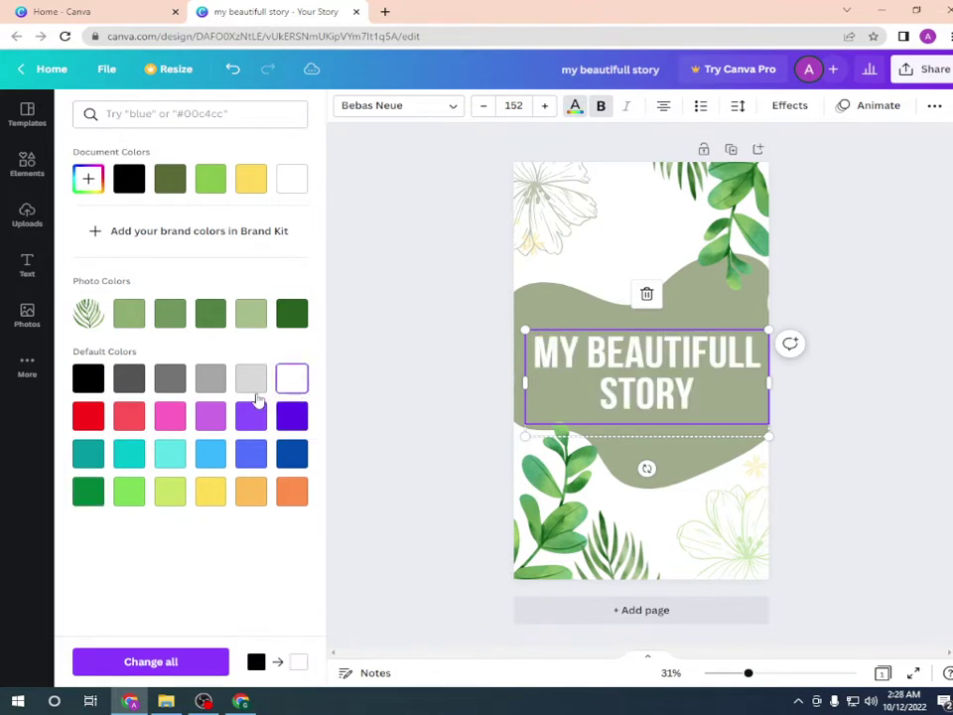
{"action": "left_click", "coordinate": [252, 378]}
{"action": "left_click", "coordinate": [90, 379]}
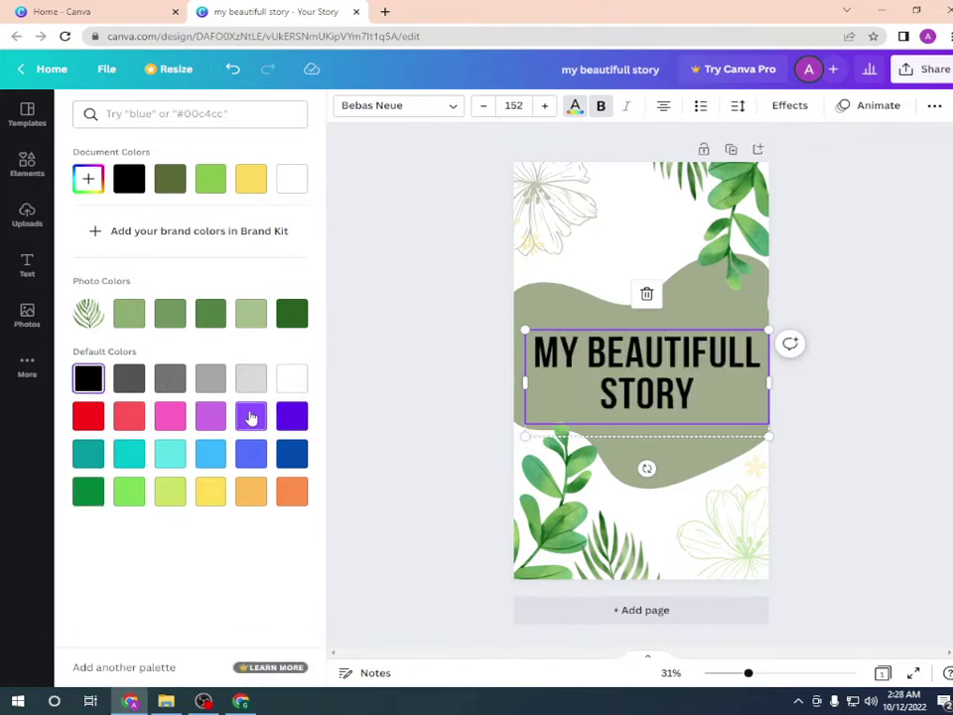
{"action": "left_click", "coordinate": [251, 416]}
{"action": "left_click", "coordinate": [292, 416]}
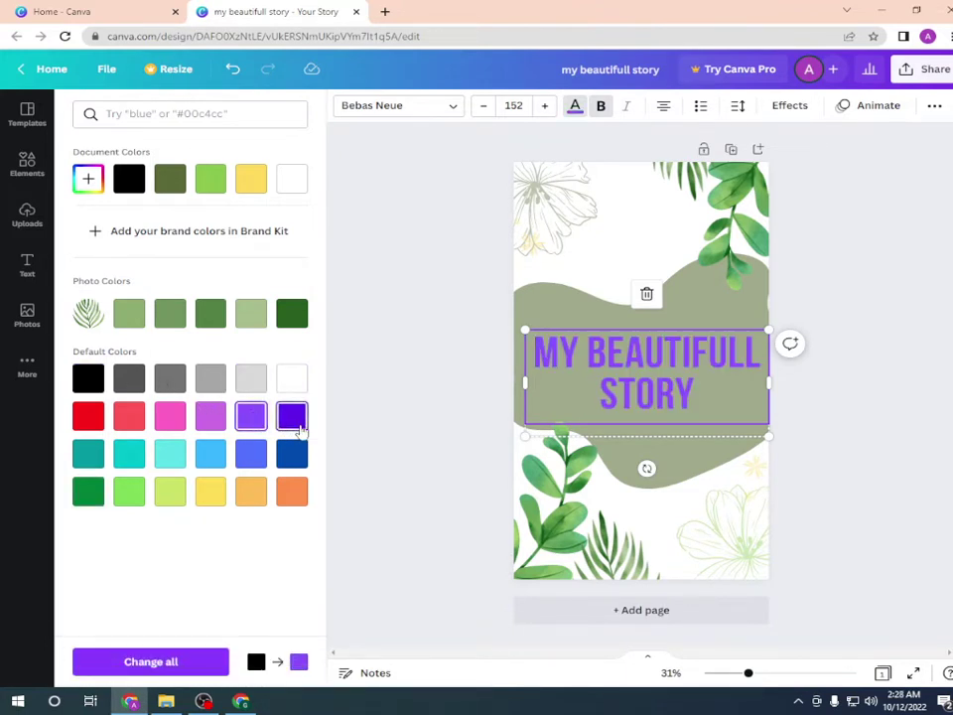
{"action": "left_click", "coordinate": [298, 488]}
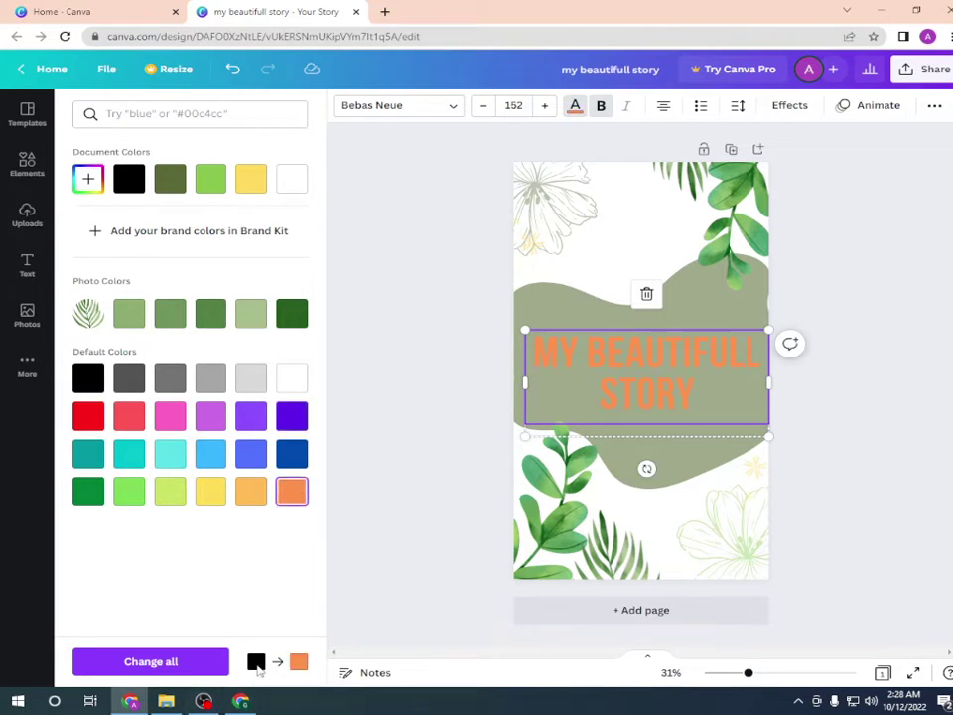
{"action": "left_click", "coordinate": [99, 499]}
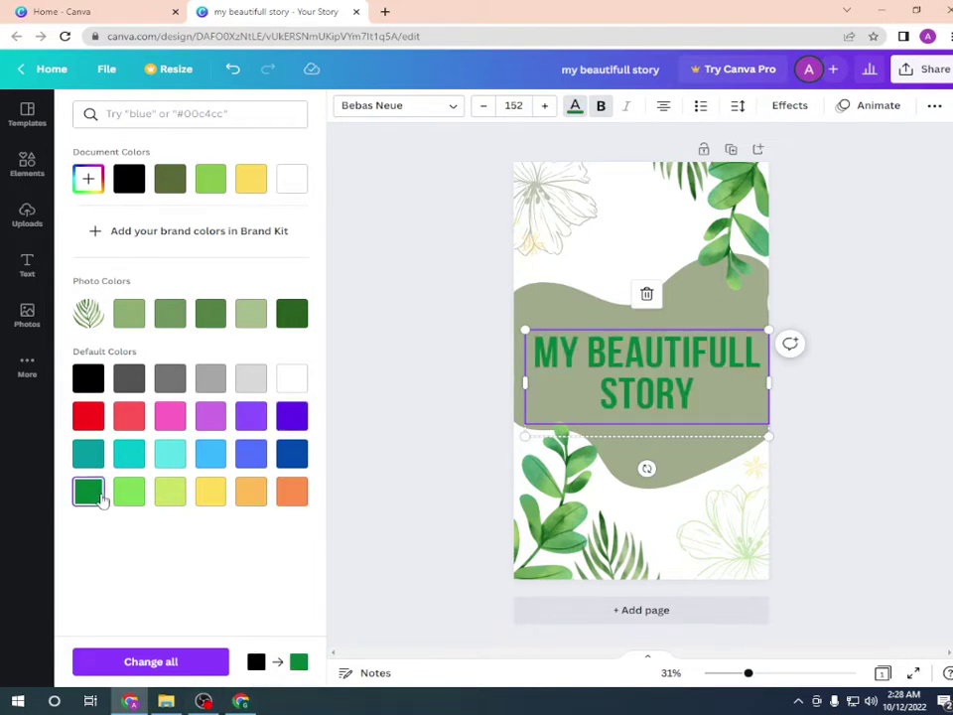
{"action": "left_click", "coordinate": [169, 491]}
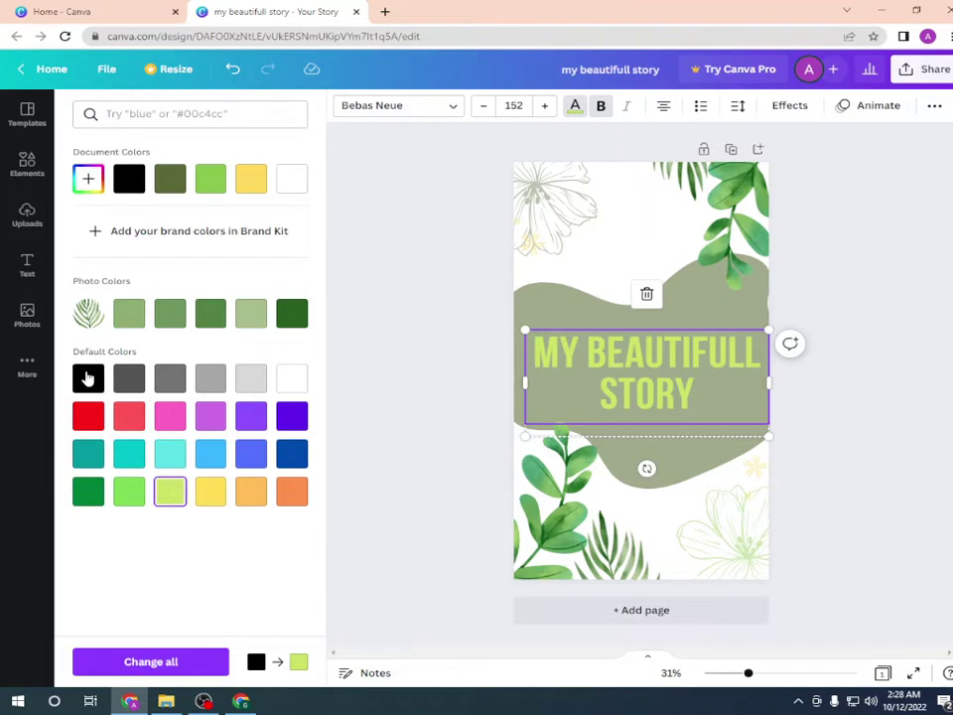
{"action": "left_click", "coordinate": [87, 379]}
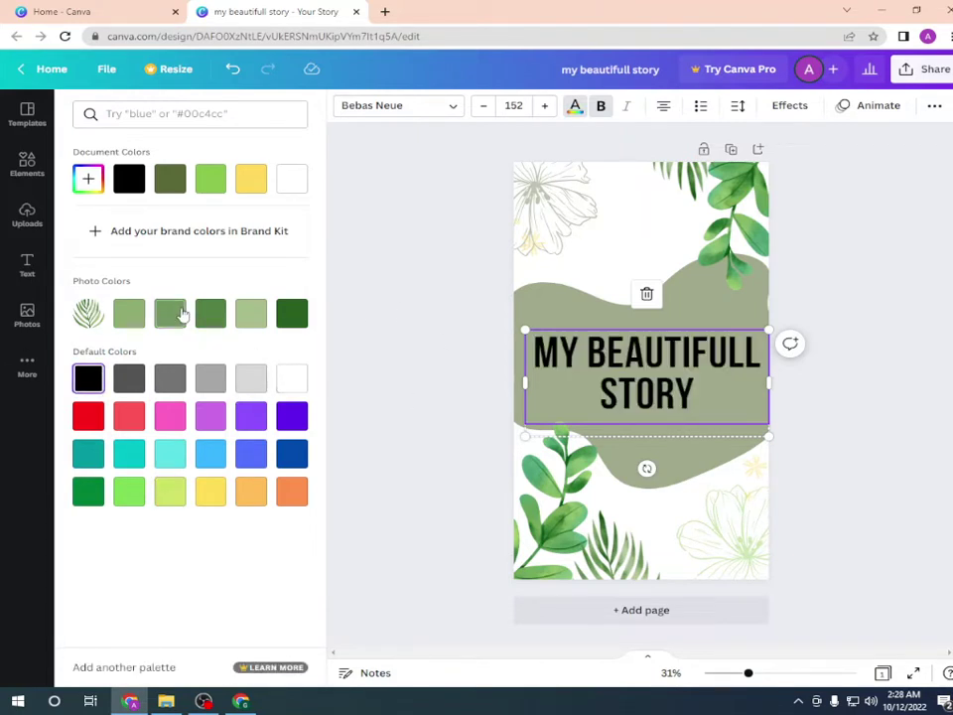
- Colour the "MY BEAUTIFULL STORY" heading with the darkest green of the photo colours
{"action": "left_click", "coordinate": [129, 313]}
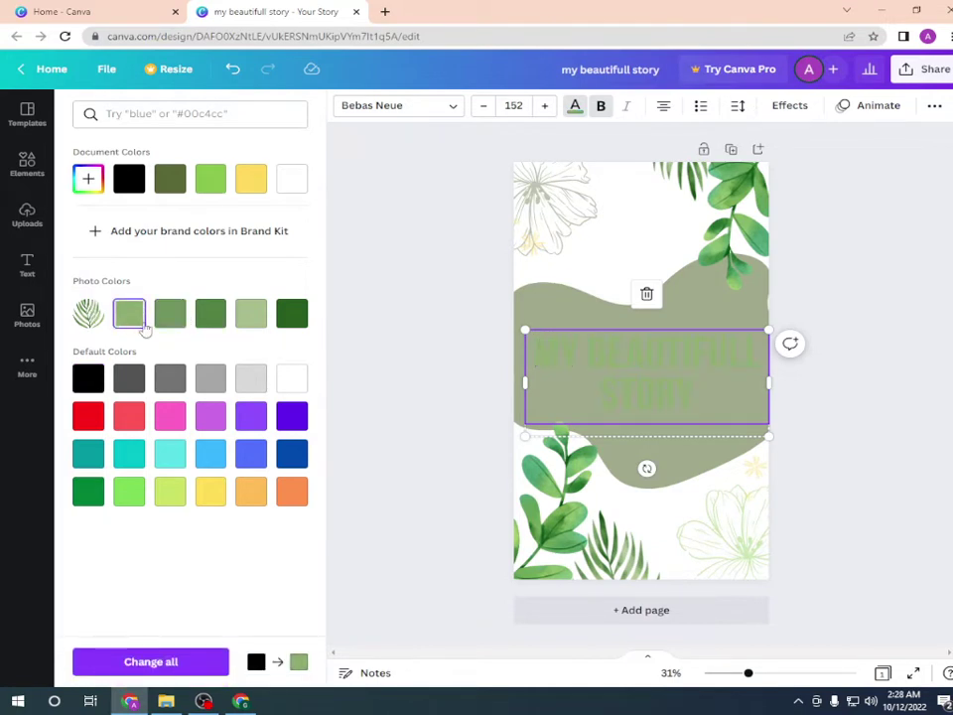
{"action": "left_click", "coordinate": [285, 321]}
{"action": "key", "text": "Escape"}
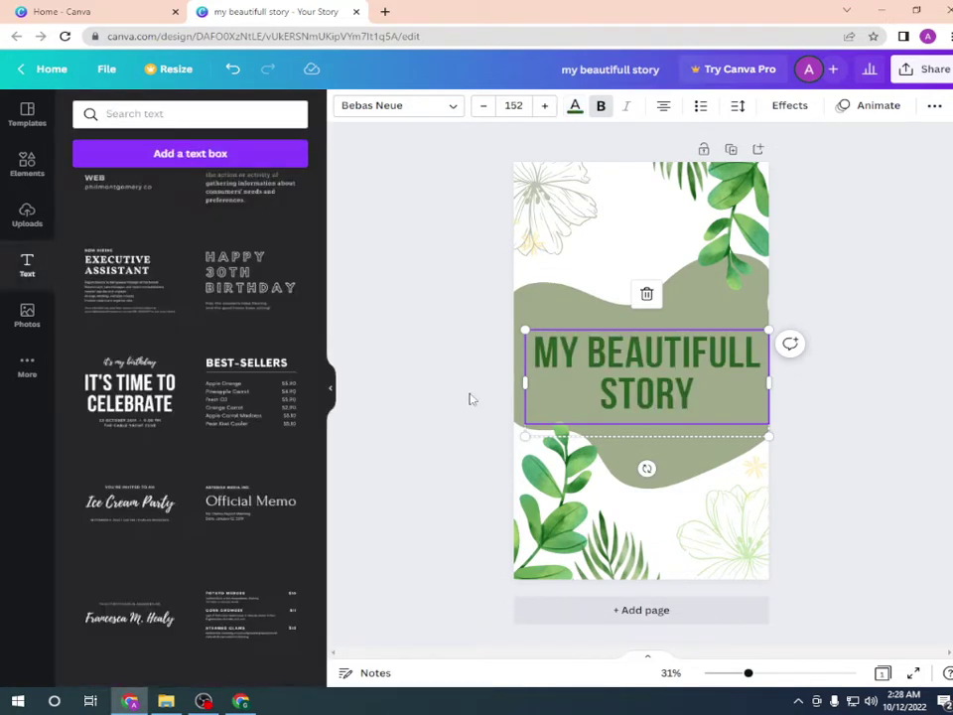
- Try grey, orange and green shades on the outline flower in the page's upper-left corner
{"action": "left_click", "coordinate": [551, 214]}
{"action": "left_click", "coordinate": [574, 206]}
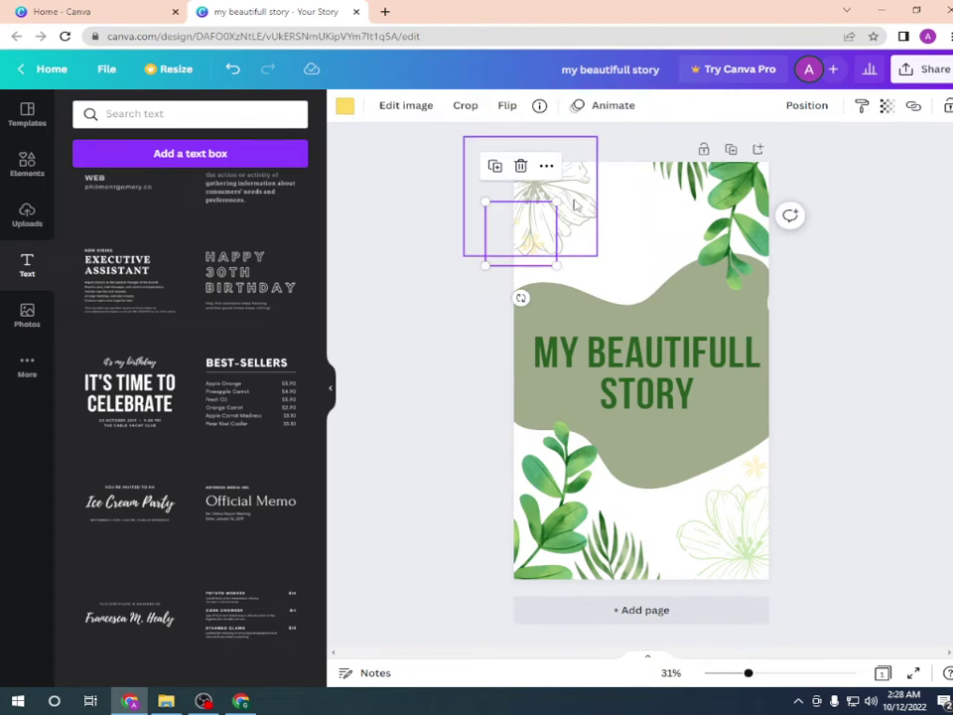
{"action": "left_click", "coordinate": [345, 105]}
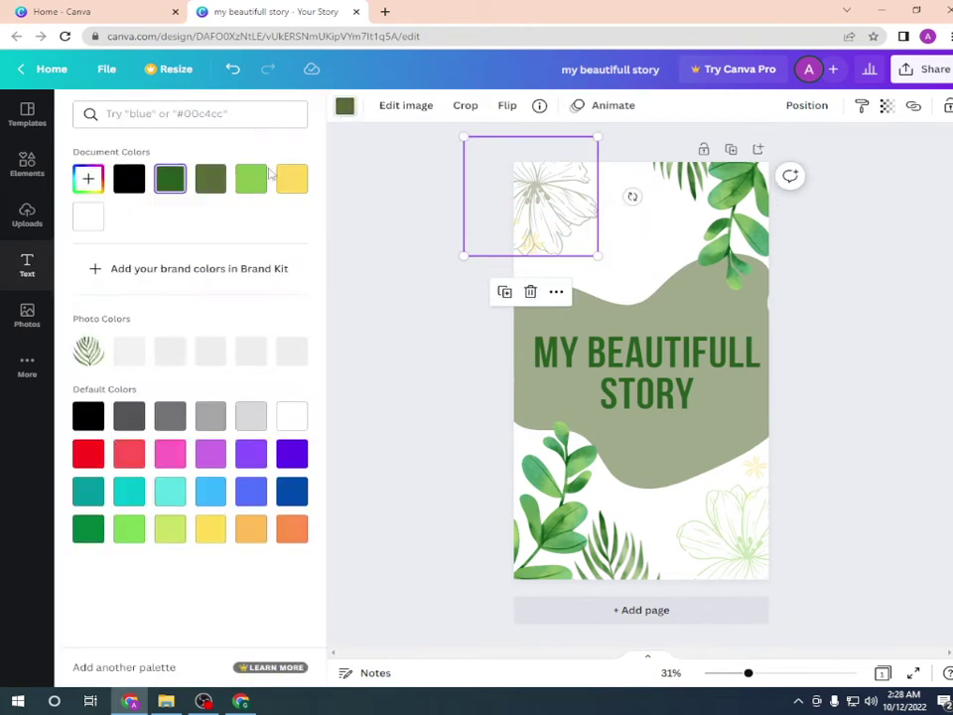
{"action": "left_click", "coordinate": [129, 416]}
{"action": "left_click", "coordinate": [170, 416]}
{"action": "left_click", "coordinate": [251, 416]}
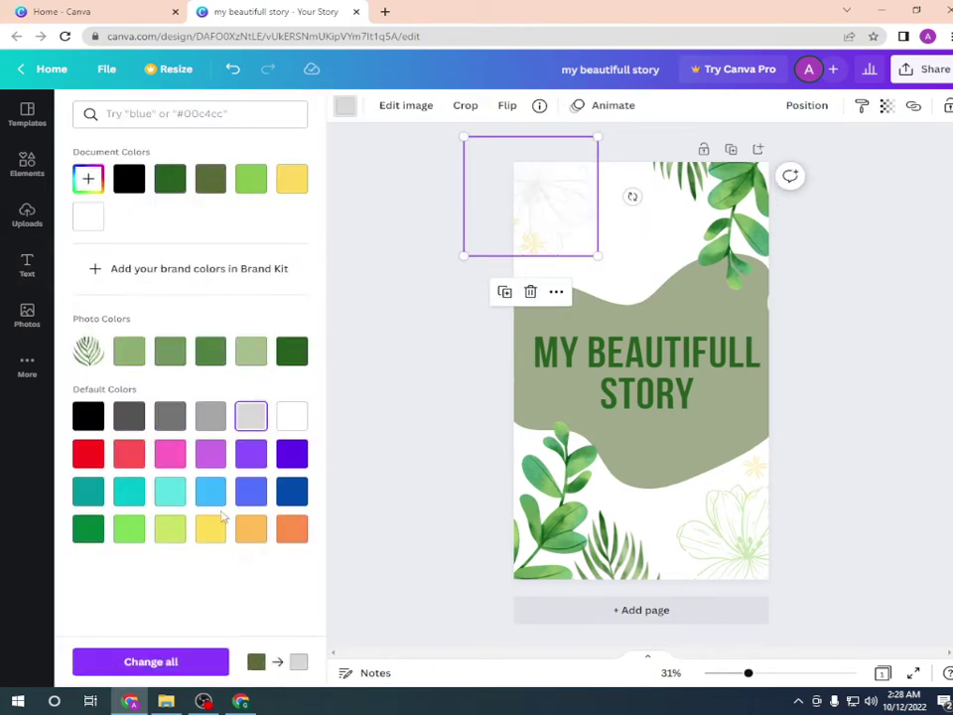
{"action": "left_click", "coordinate": [291, 530]}
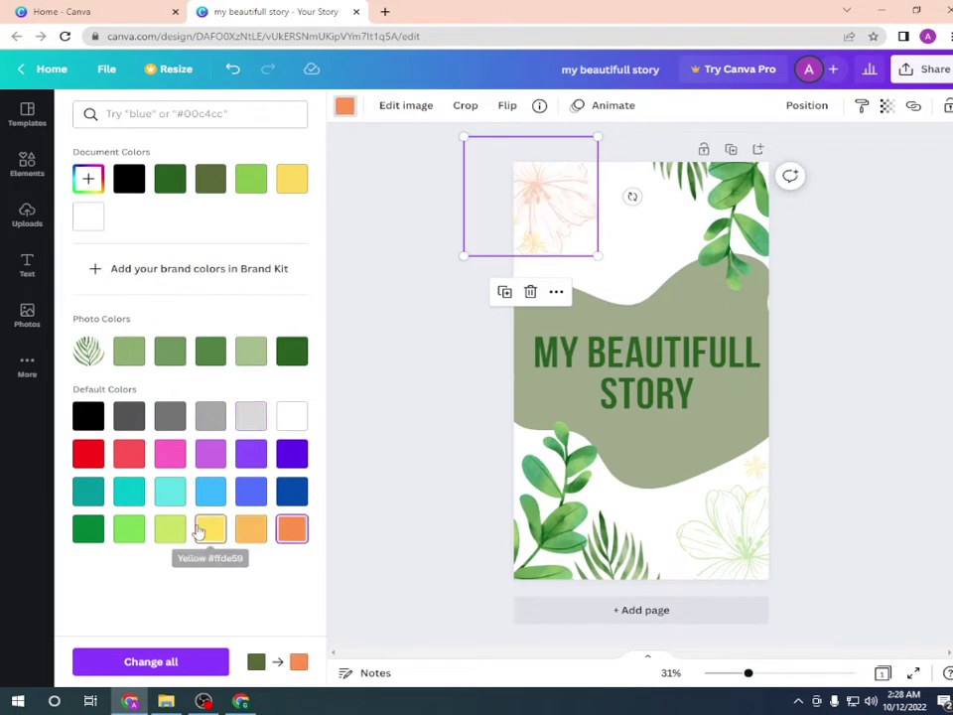
{"action": "left_click", "coordinate": [132, 532]}
{"action": "left_click", "coordinate": [94, 534]}
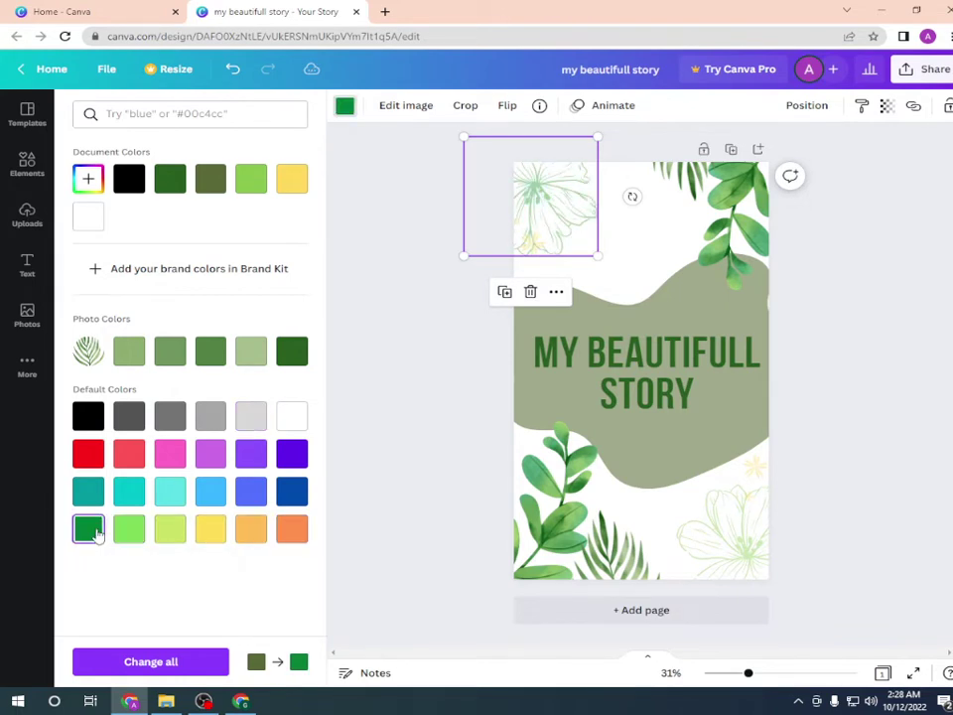
- Colour the outline flowers in the page's upper-left and lower-right corners black
{"action": "left_click", "coordinate": [94, 418]}
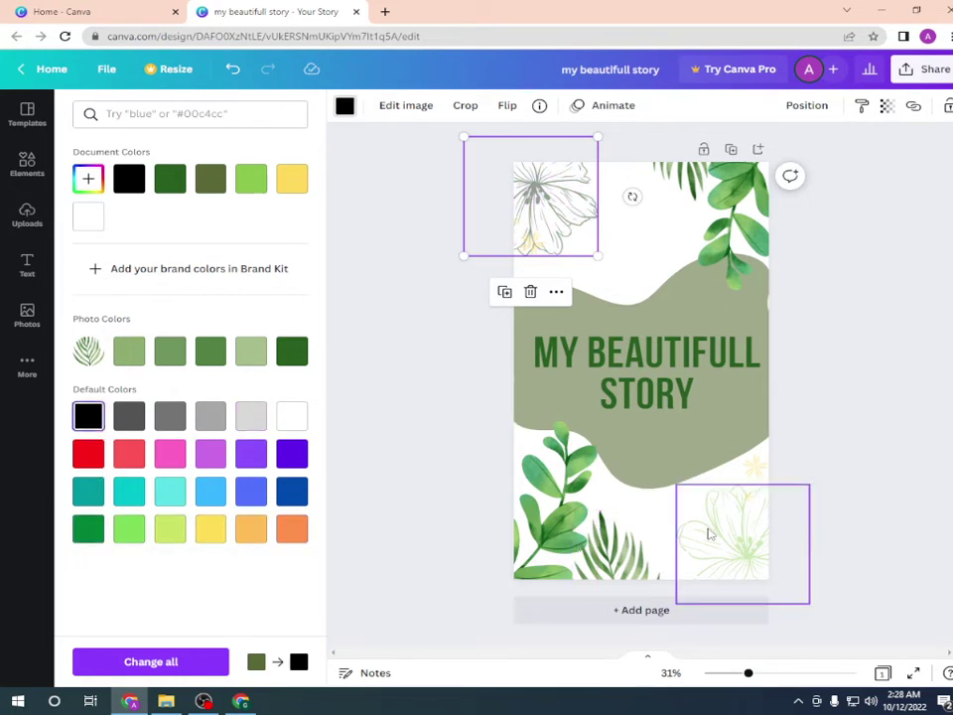
{"action": "left_click", "coordinate": [715, 537]}
{"action": "left_click", "coordinate": [89, 415]}
- Preview the Party, Chill, Rise and Pan page animations and apply the Pop animation to the page
{"action": "left_click", "coordinate": [568, 547]}
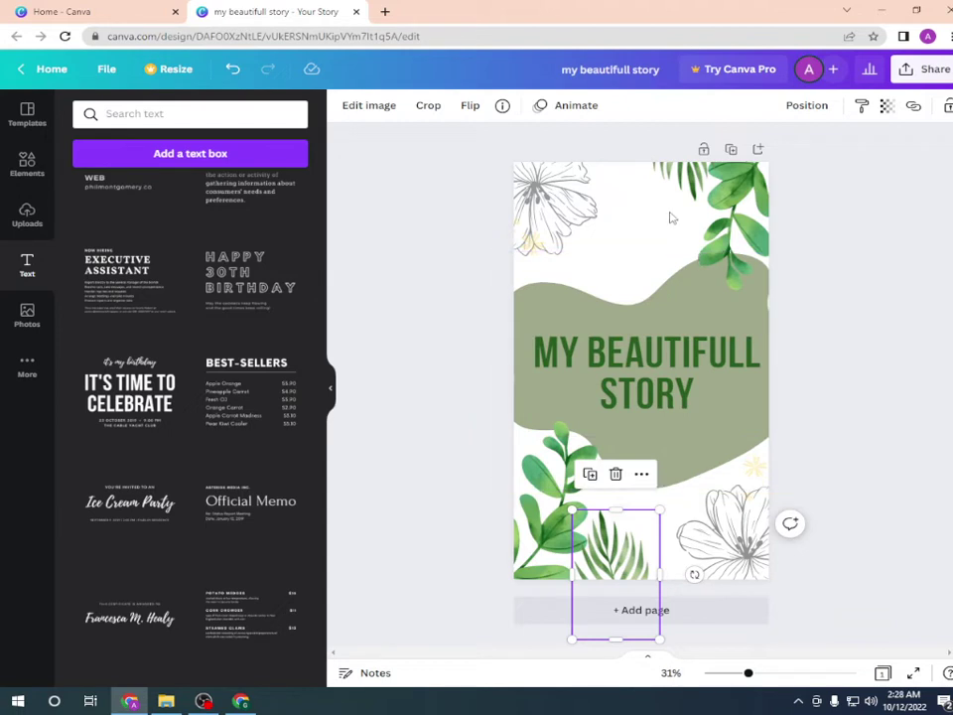
{"action": "left_click", "coordinate": [558, 107]}
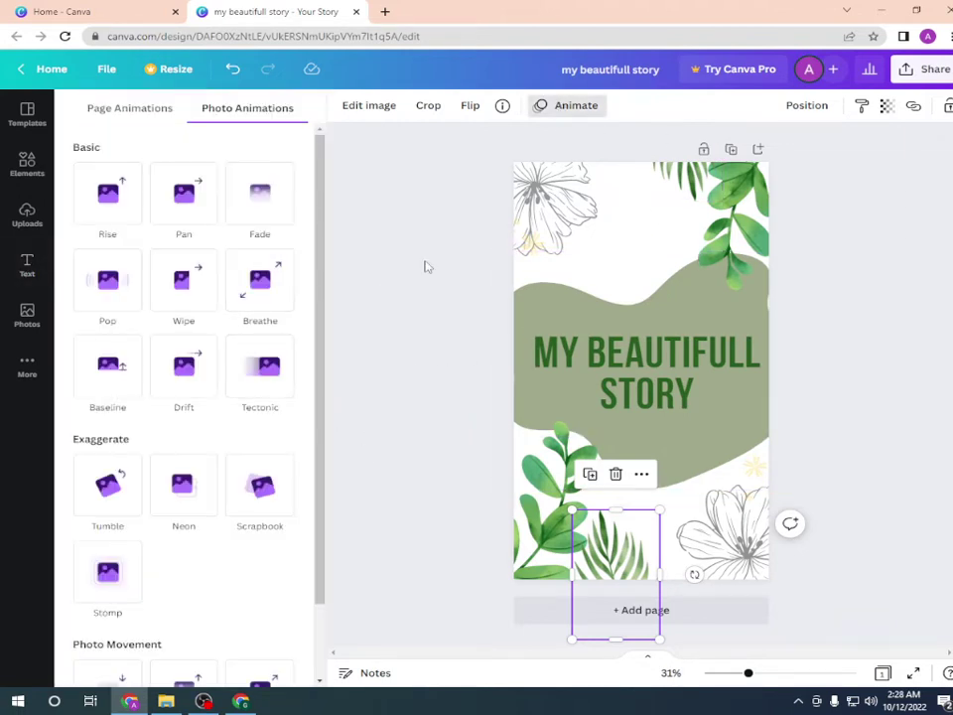
{"action": "left_click", "coordinate": [628, 247]}
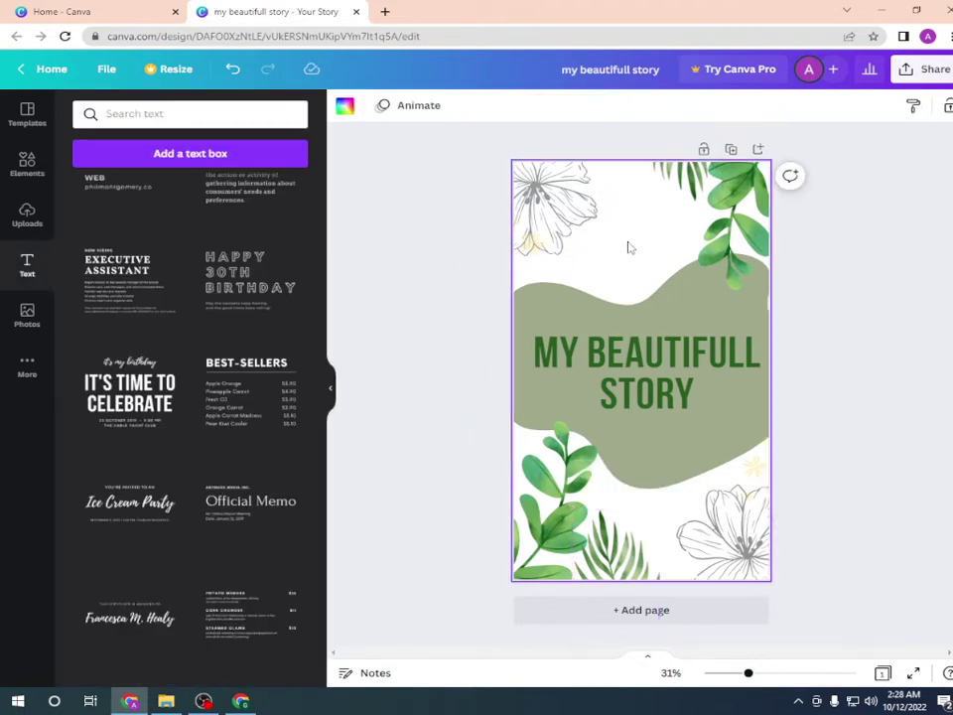
{"action": "left_click", "coordinate": [418, 107]}
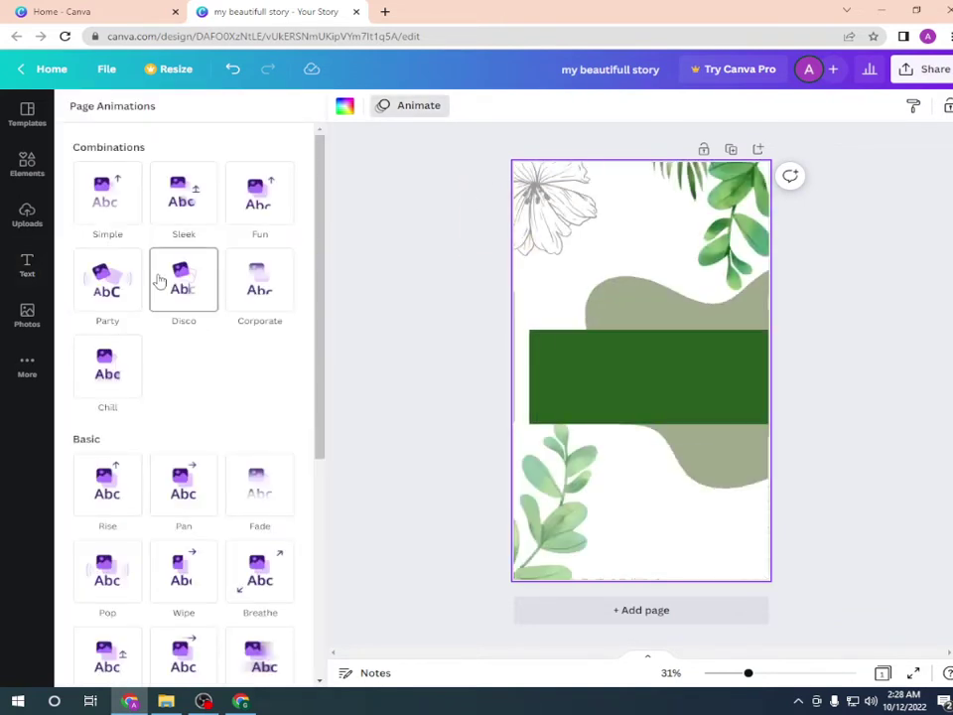
{"action": "left_click", "coordinate": [128, 281]}
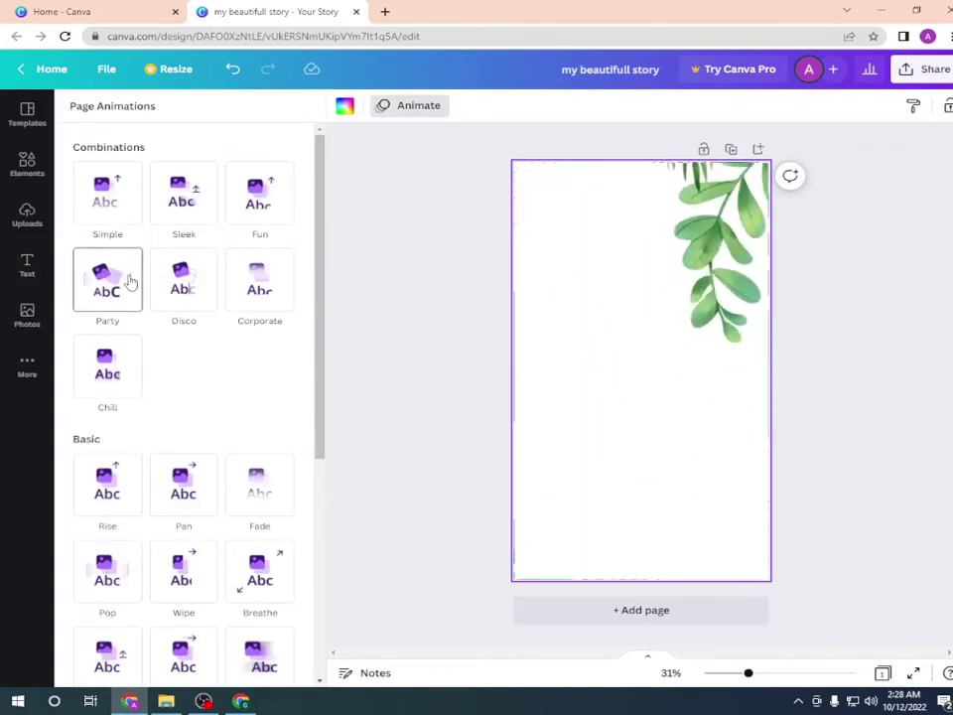
{"action": "left_click", "coordinate": [123, 391]}
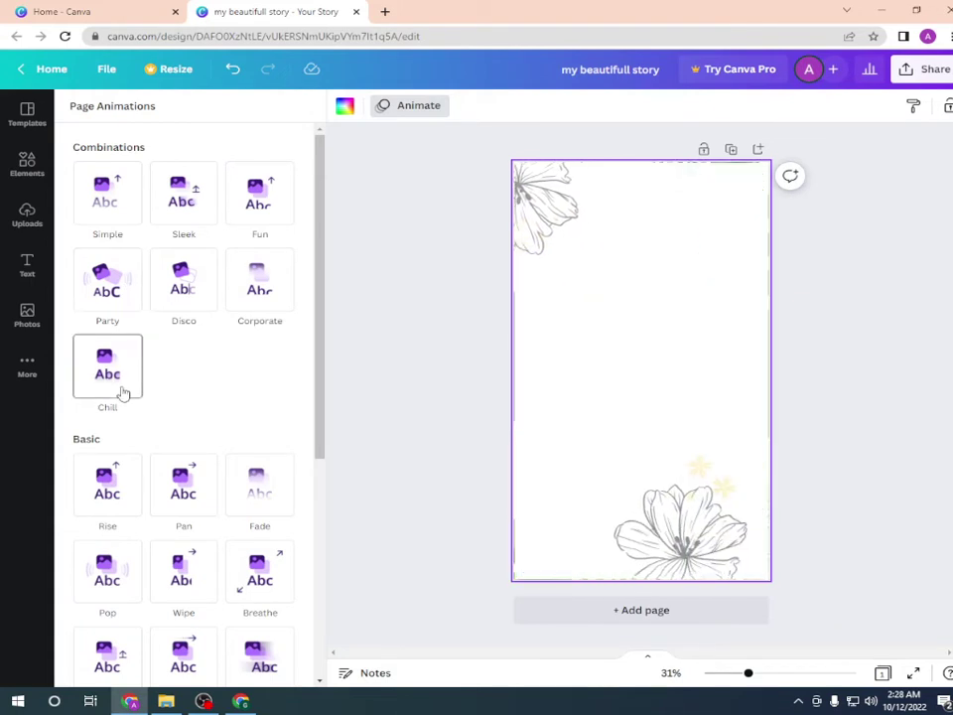
{"action": "left_click", "coordinate": [128, 496]}
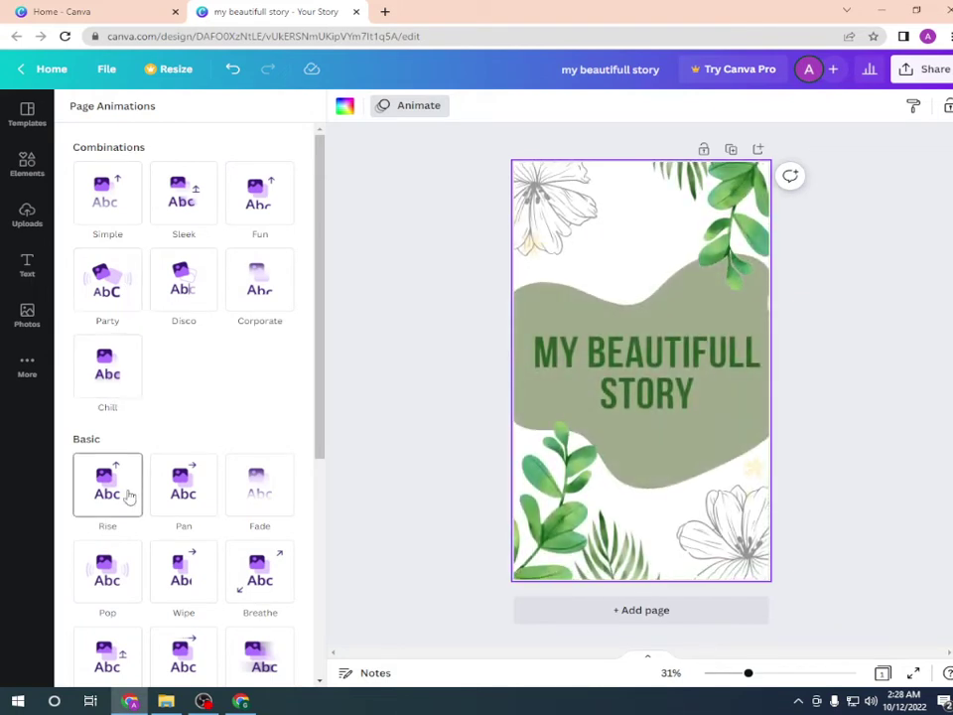
{"action": "left_click", "coordinate": [166, 503]}
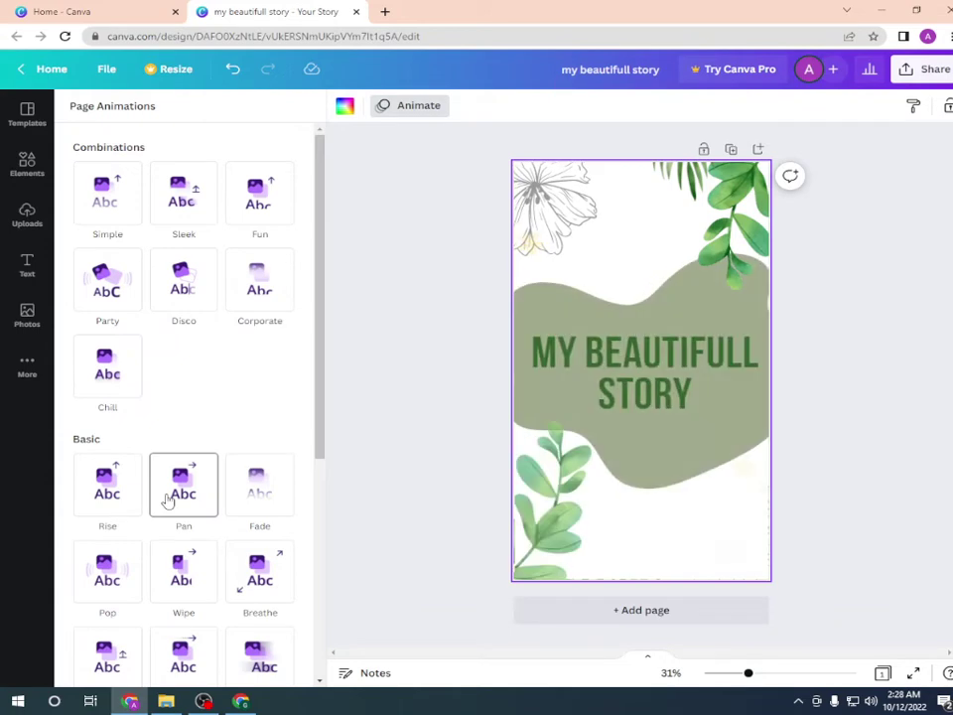
{"action": "left_click", "coordinate": [127, 565]}
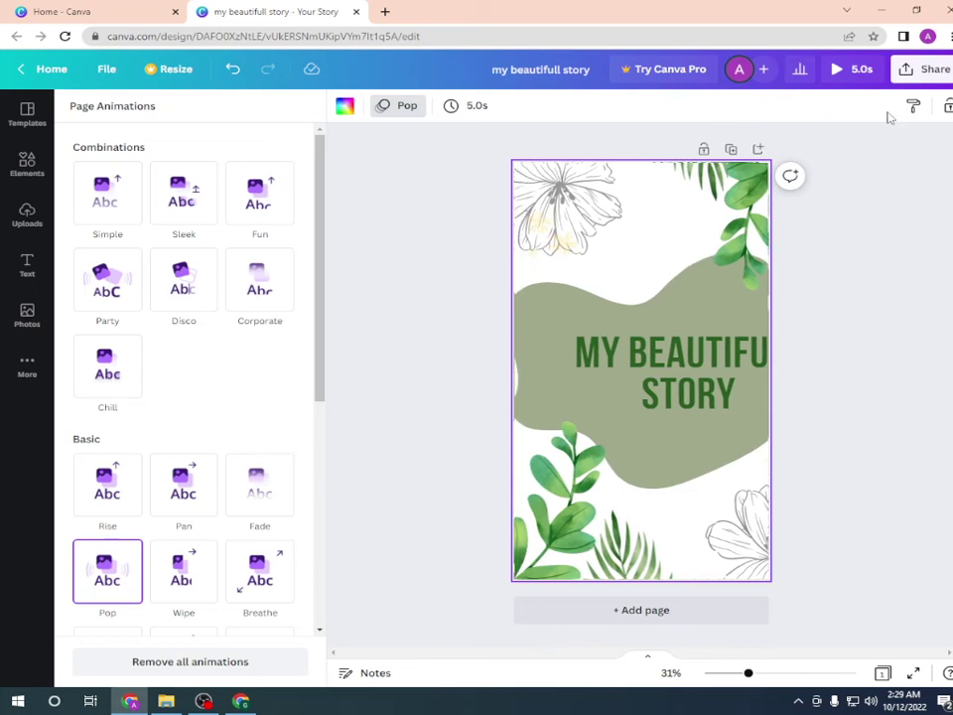
- Open the design's download options and choose MP4 Video as the file type
{"action": "left_click", "coordinate": [927, 68]}
{"action": "left_click", "coordinate": [823, 409]}
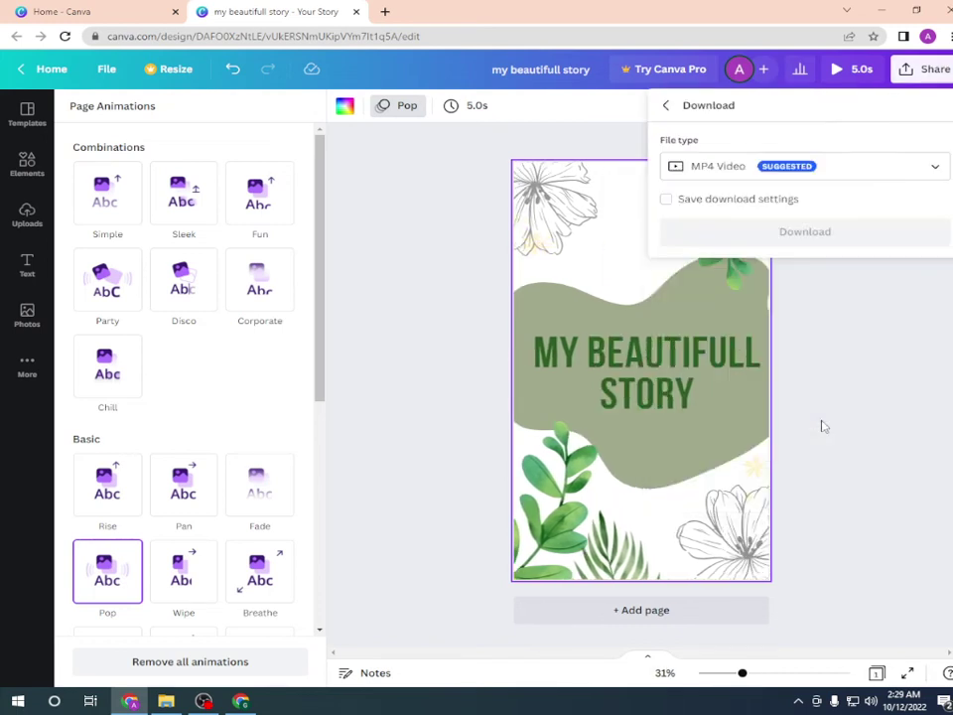
{"action": "left_click", "coordinate": [932, 166]}
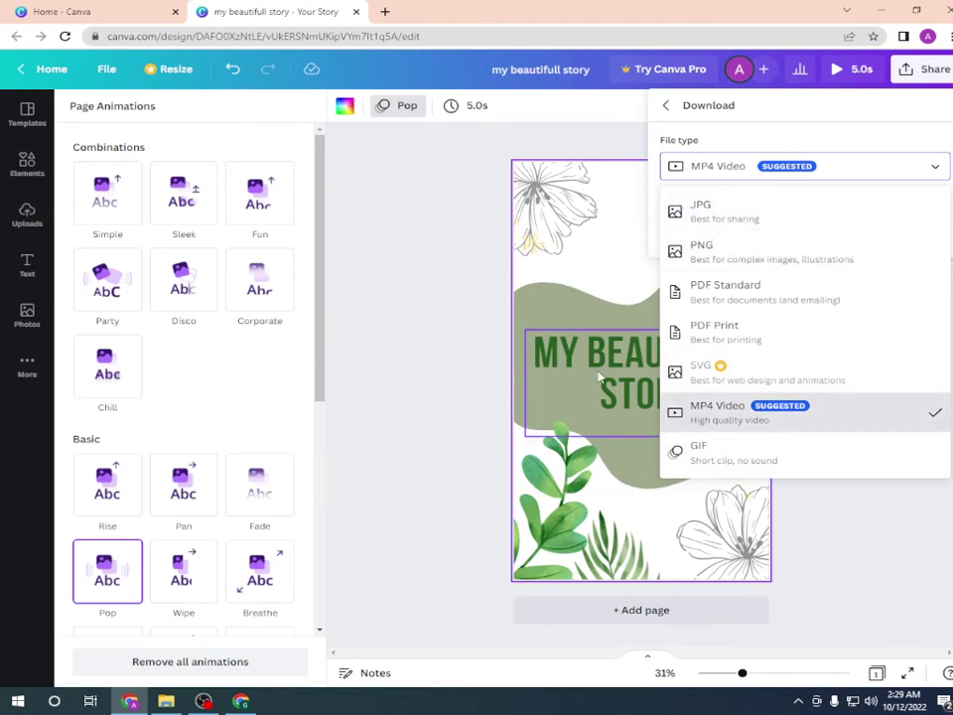
{"action": "left_click", "coordinate": [724, 422]}
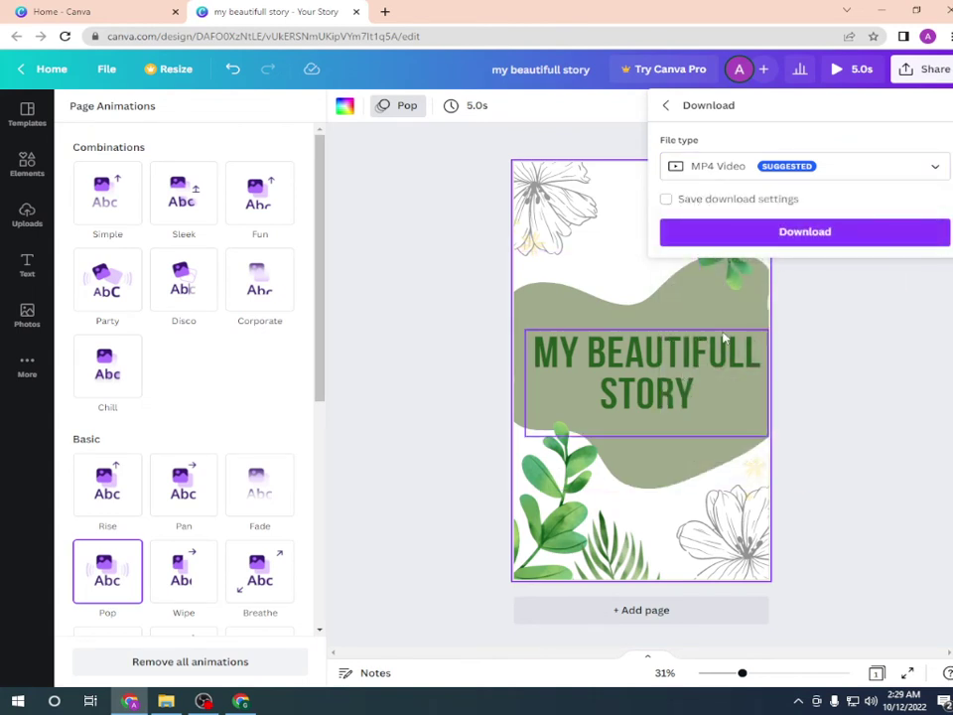